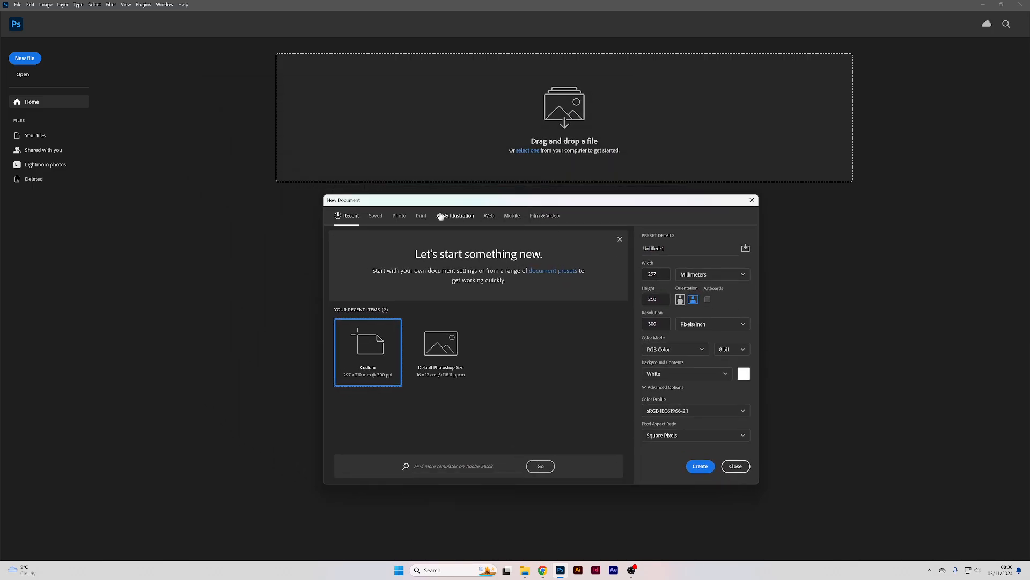
- Create a landscape A4 document from the print presets, 297 x 210 mm at 300 pixels/inch in RGB Color
click(421, 217)
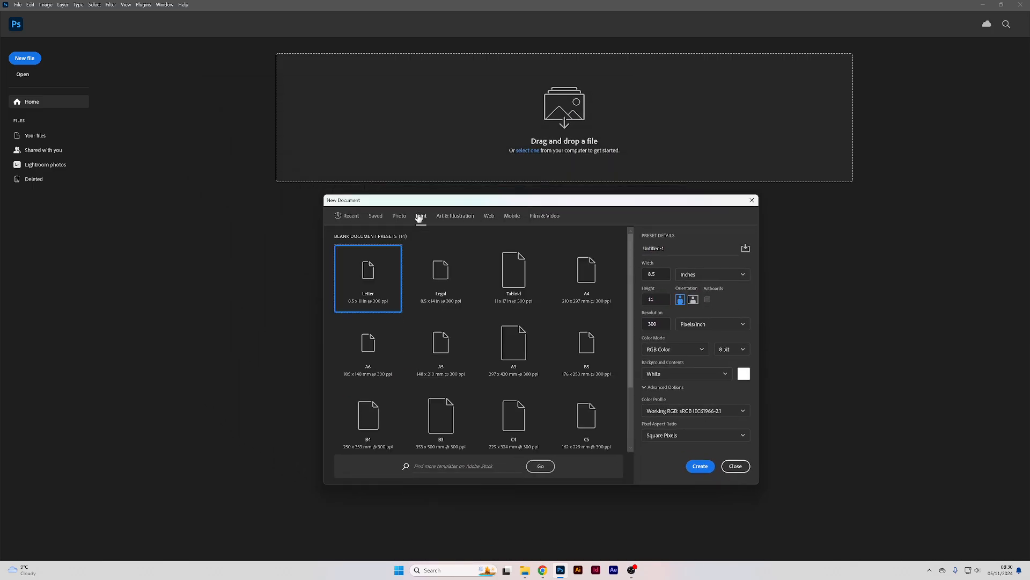
click(584, 273)
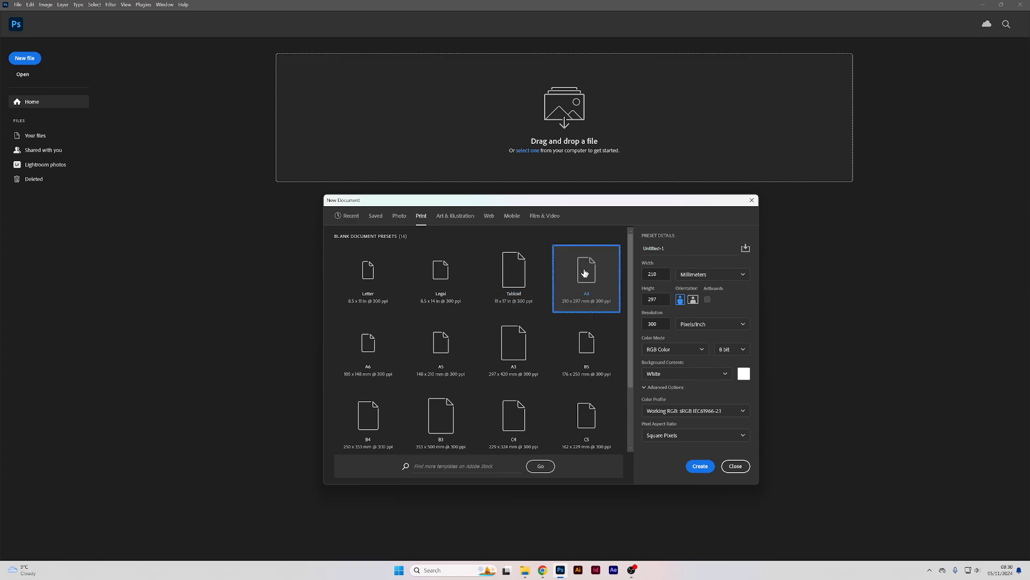
click(694, 301)
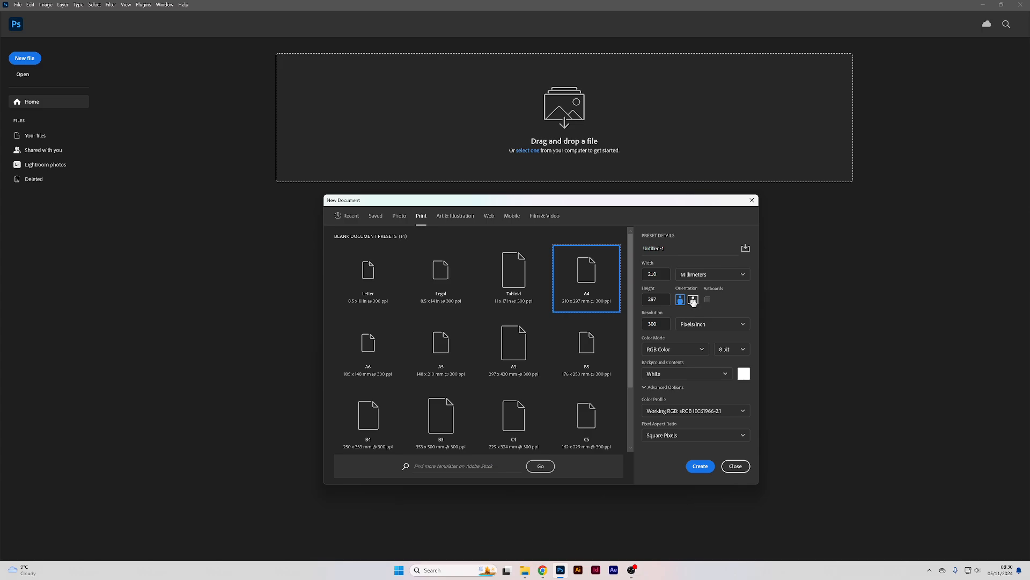
click(693, 300)
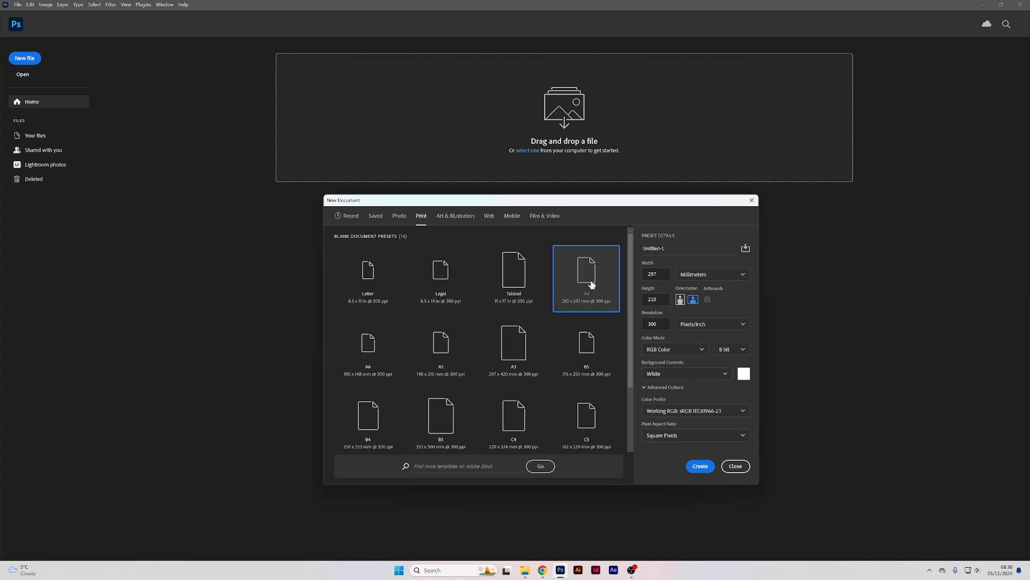
click(705, 466)
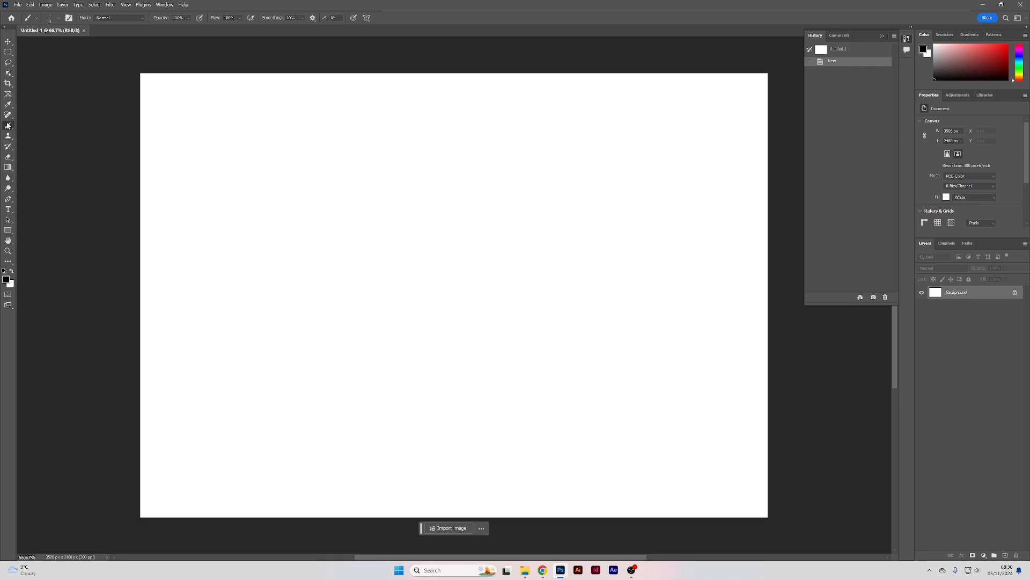
- Set the brush size to 100 px and paint a looping stroke and a wavy stroke on the upper canvas
click(59, 19)
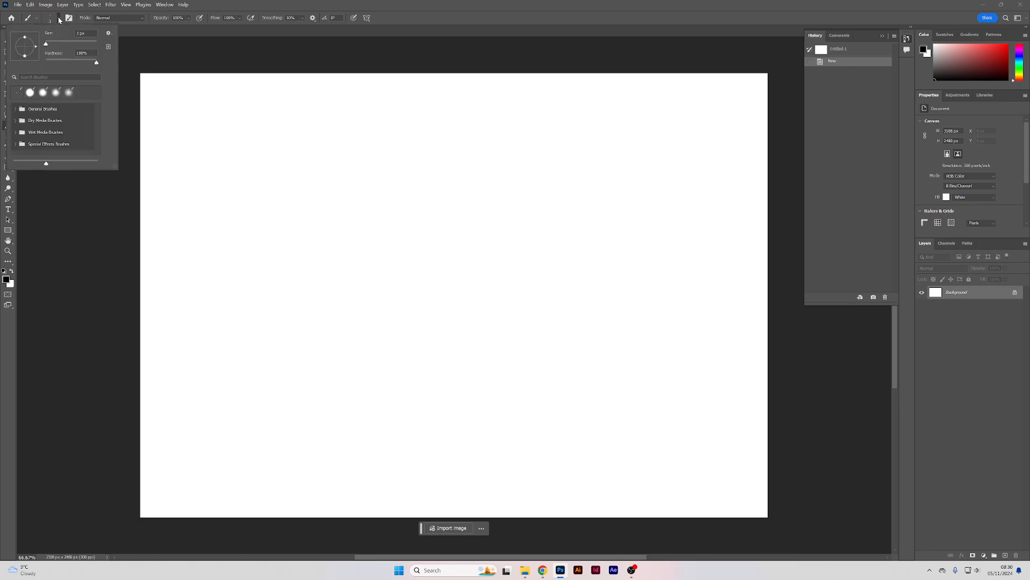
drag(47, 46, 101, 46)
click(272, 175)
mouse_move(272, 174)
mouse_down()
mouse_move(459, 276)
mouse_move(526, 193)
mouse_move(433, 191)
mouse_move(234, 361)
mouse_up()
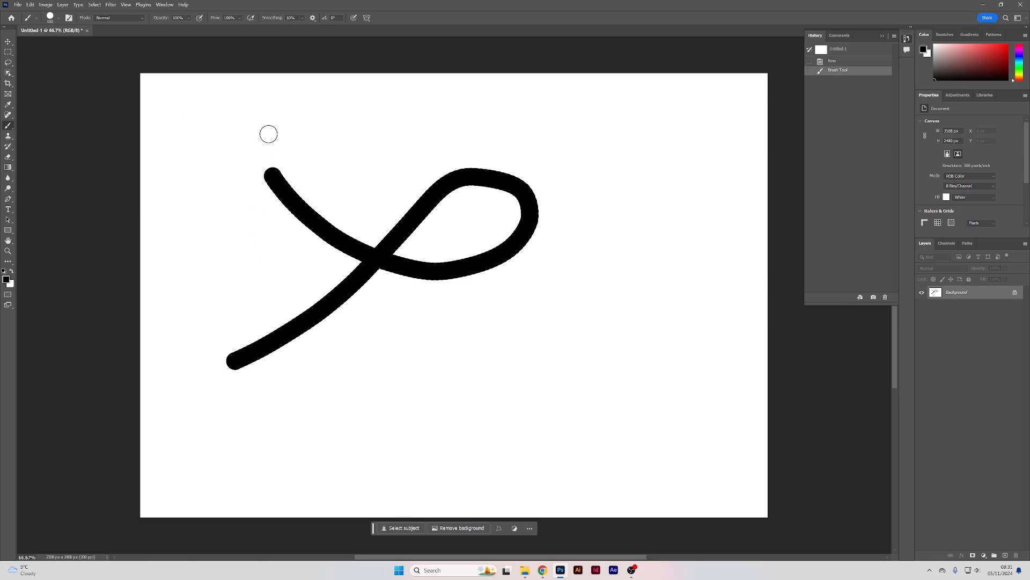
mouse_move(266, 130)
mouse_down()
mouse_move(317, 130)
mouse_move(487, 159)
mouse_move(596, 147)
mouse_move(633, 187)
mouse_up()
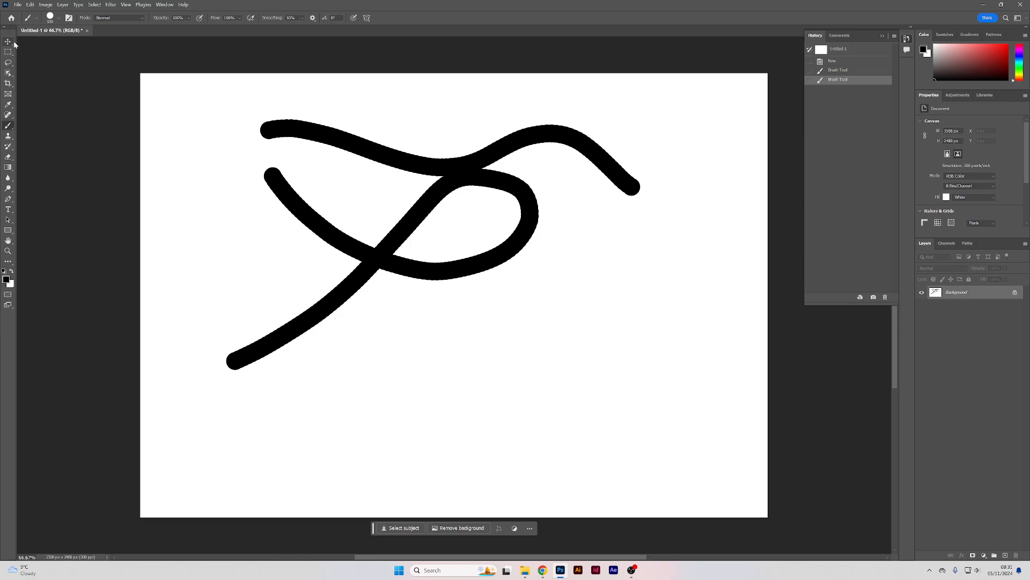
- Paint a wavy stroke at 50% brush hardness and another at 0% hardness on the lower part of the canvas
click(58, 18)
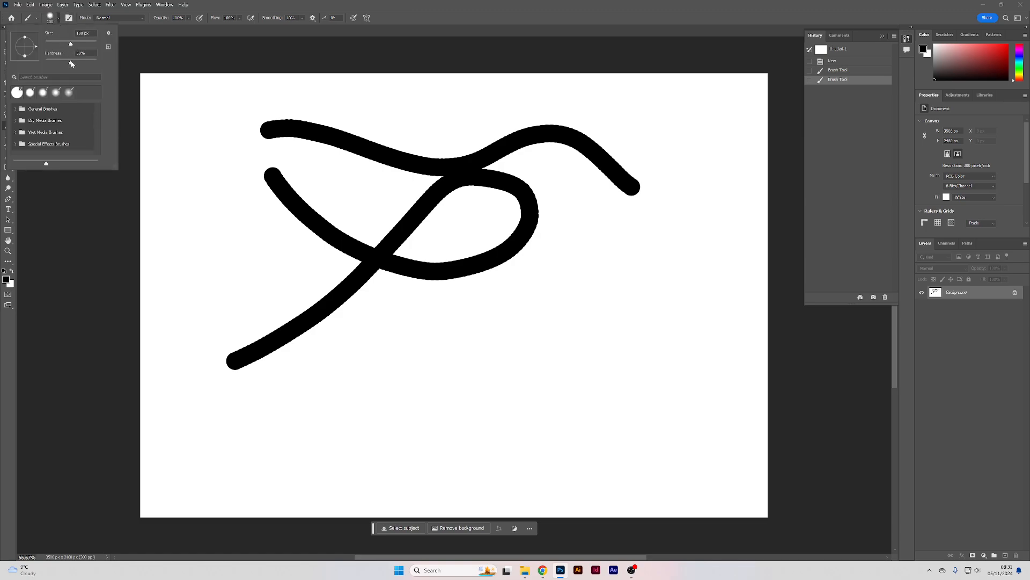
mouse_move(341, 405)
mouse_down()
mouse_move(407, 385)
mouse_move(558, 404)
mouse_move(605, 369)
mouse_up()
click(59, 19)
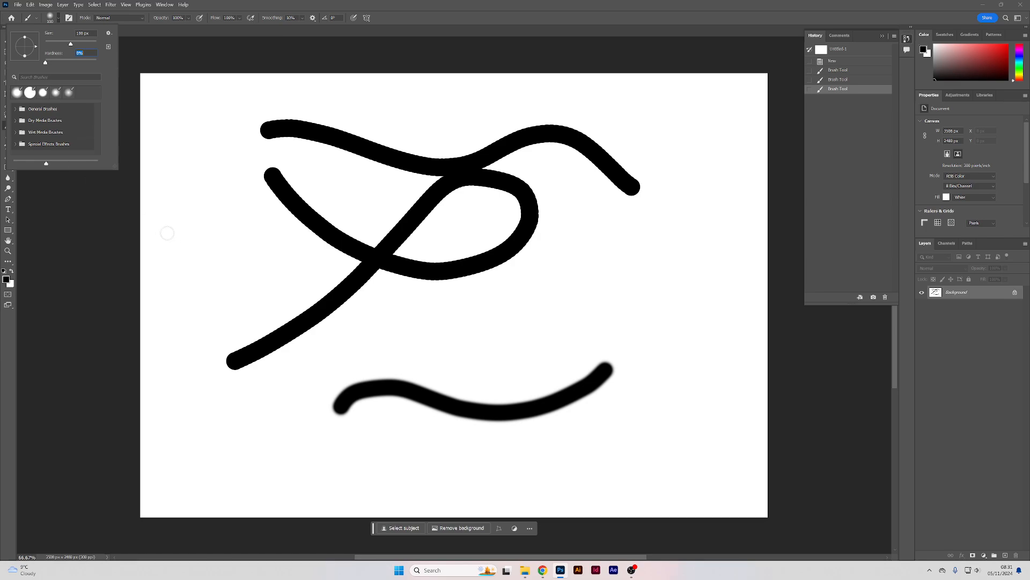
mouse_move(196, 435)
mouse_down()
mouse_move(225, 458)
mouse_move(281, 443)
mouse_move(394, 477)
mouse_move(461, 468)
mouse_up()
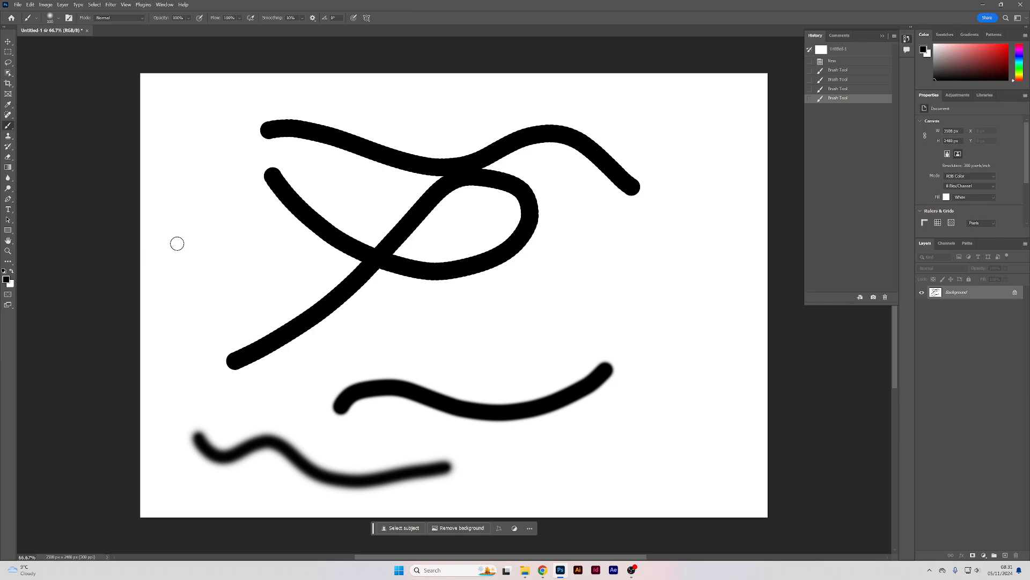
- Paint short strokes around the canvas's upper-left area while raising the brush hardness in stages to 100%
drag(192, 248, 261, 249)
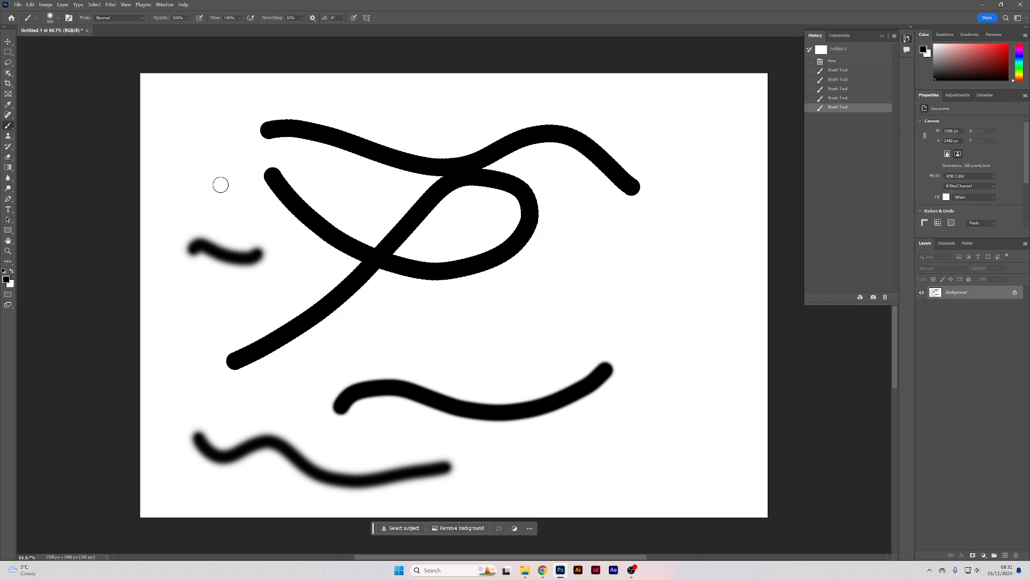
drag(177, 160, 219, 172)
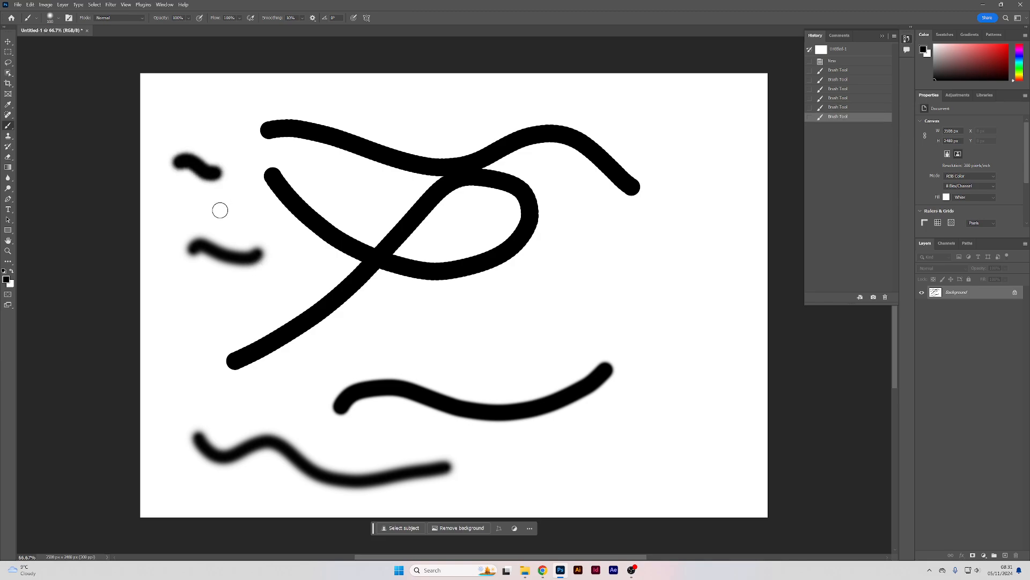
mouse_move(172, 123)
mouse_down()
mouse_move(216, 123)
mouse_move(242, 98)
mouse_move(438, 104)
mouse_up()
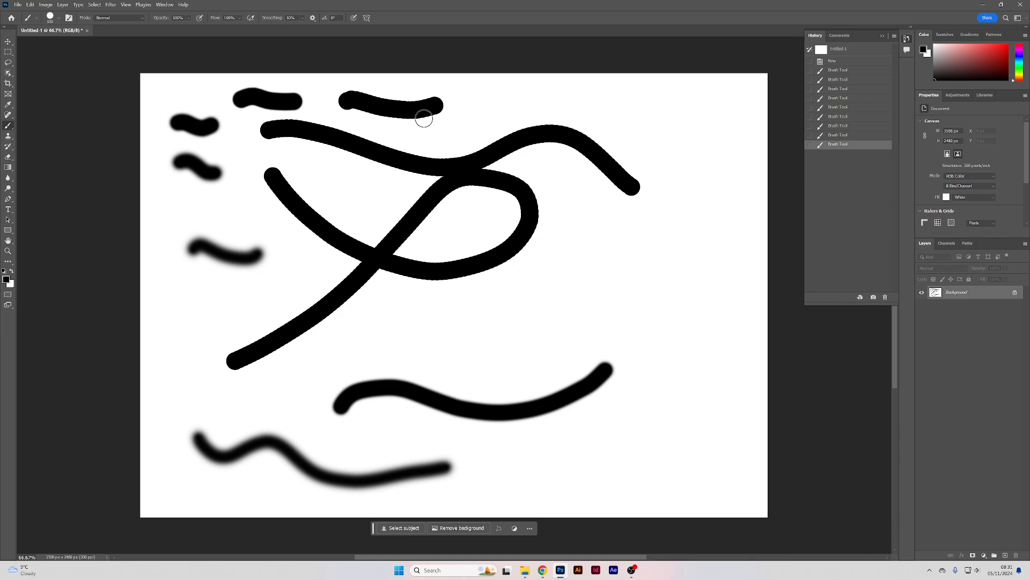
click(60, 19)
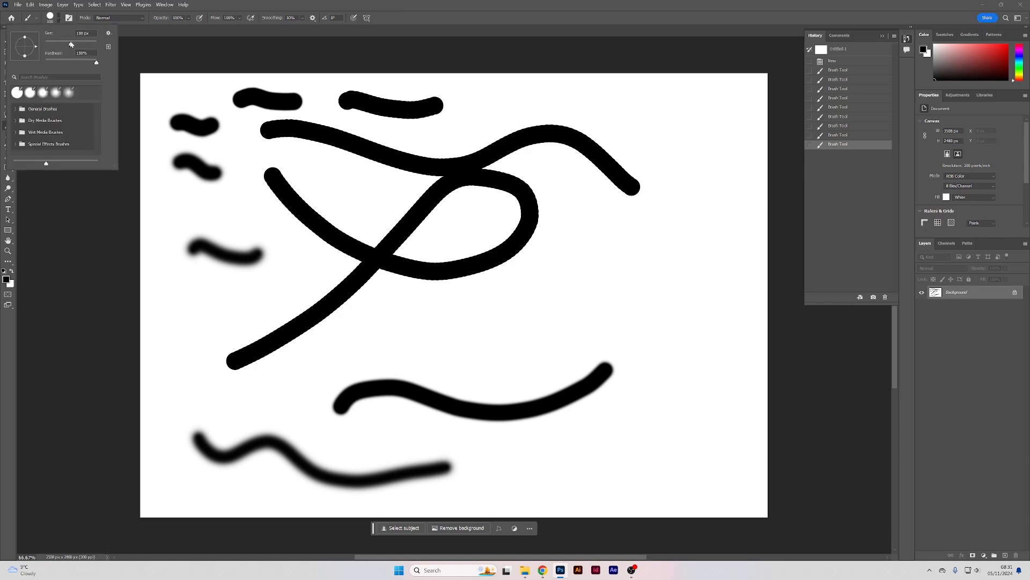
click(285, 23)
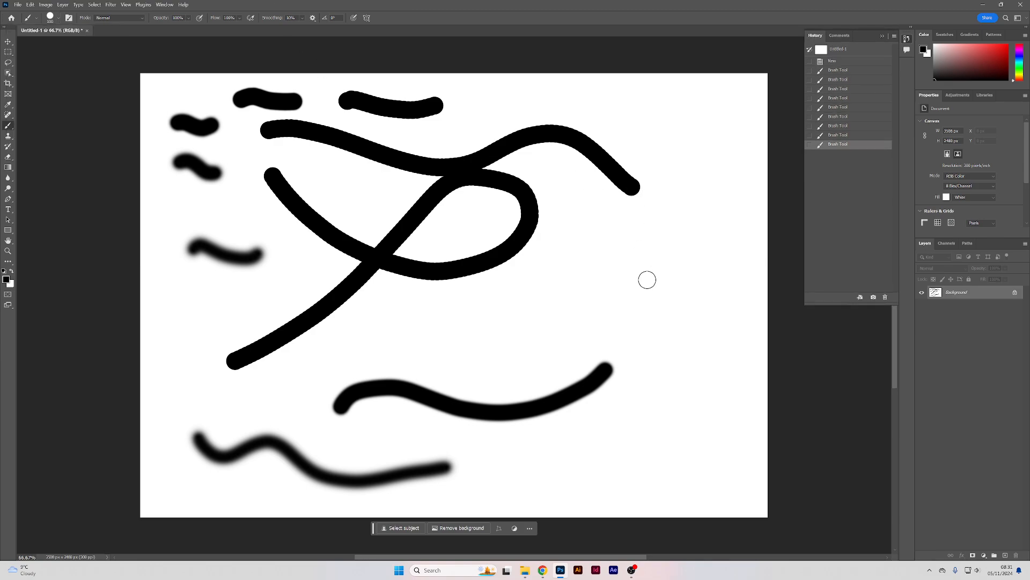
- Reduce the brush size in stages and paint three progressively thinner curved lines on the canvas's right half
key(bracketleft)
key(bracketleft)
key(bracketleft)
key(bracketleft)
key(bracketleft)
key(bracketleft)
key(bracketleft)
key(bracketleft)
drag(617, 284, 418, 349)
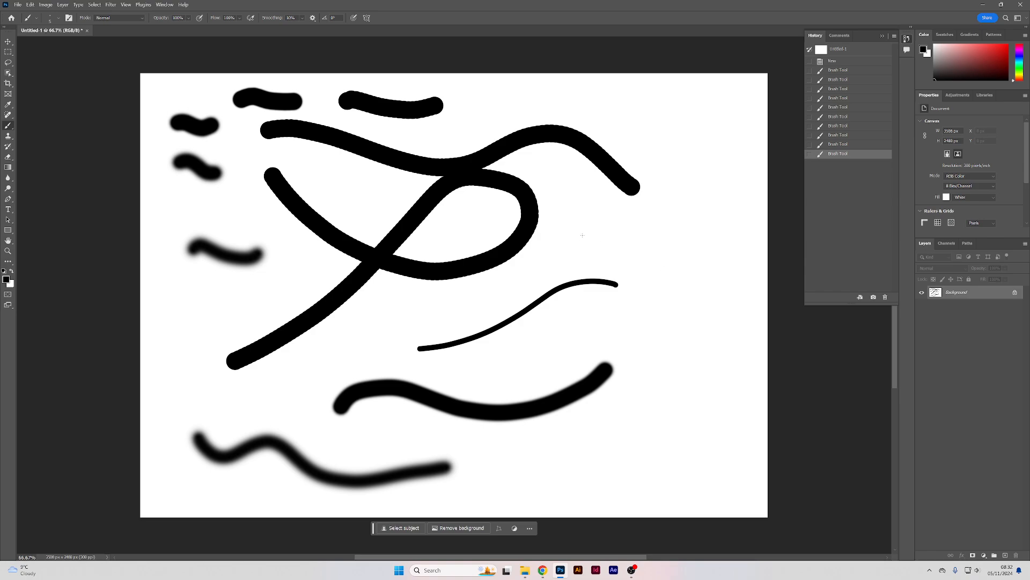
mouse_move(582, 235)
mouse_down()
mouse_move(667, 260)
mouse_move(687, 241)
mouse_up()
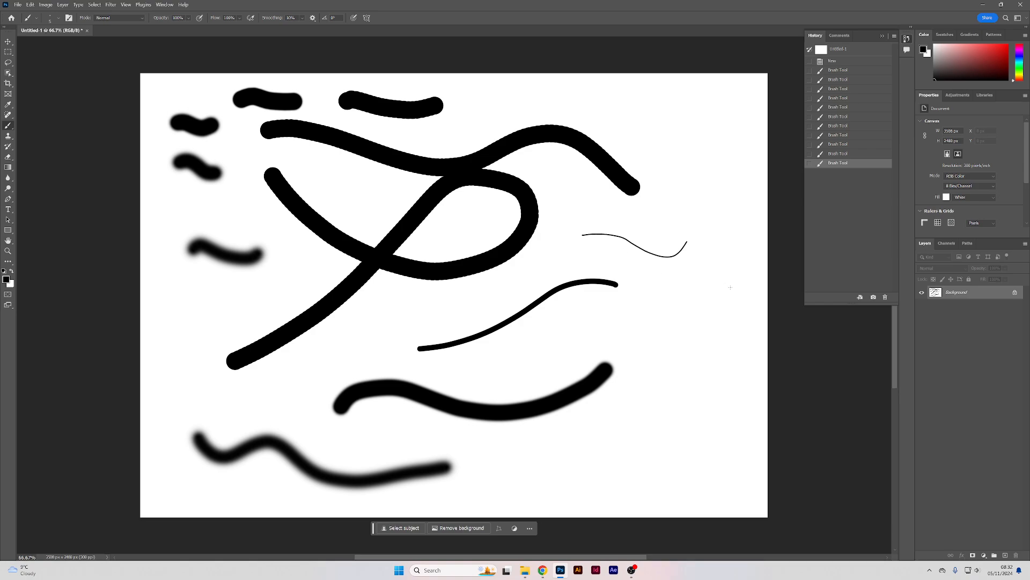
mouse_move(692, 298)
mouse_down()
mouse_move(655, 298)
mouse_move(558, 337)
mouse_up()
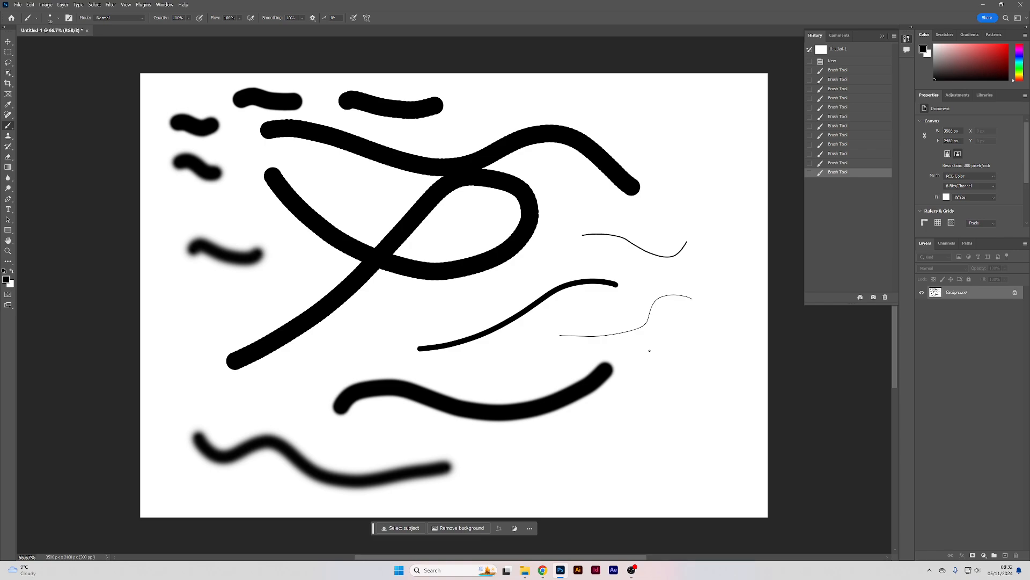
- Enlarge the brush in stages, painting a short wavy line and a thicker hooked stroke near the canvas's lower-right area
drag(648, 372, 723, 348)
key(bracketright)
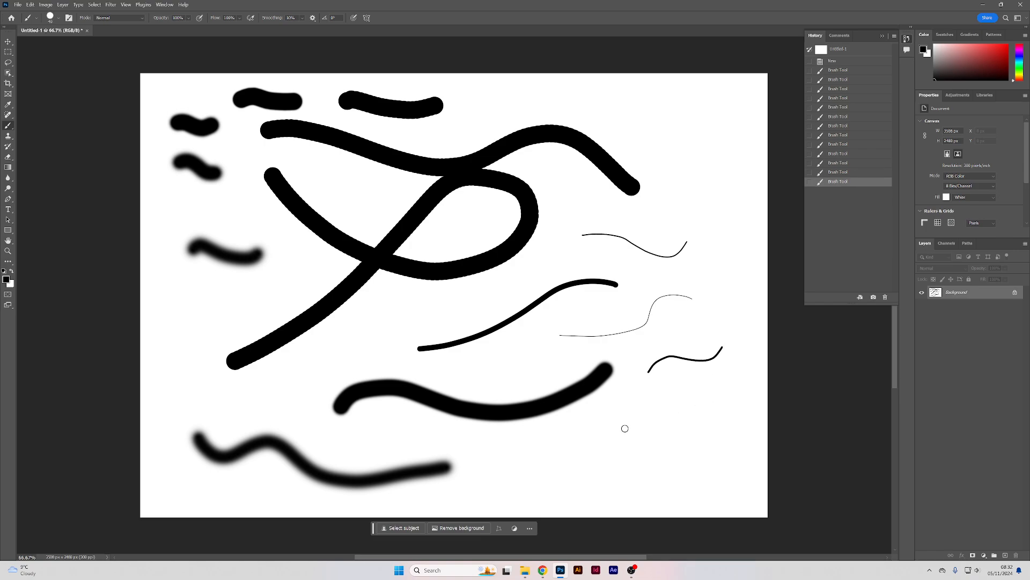
mouse_move(619, 465)
mouse_down()
mouse_move(551, 461)
mouse_move(608, 447)
mouse_up()
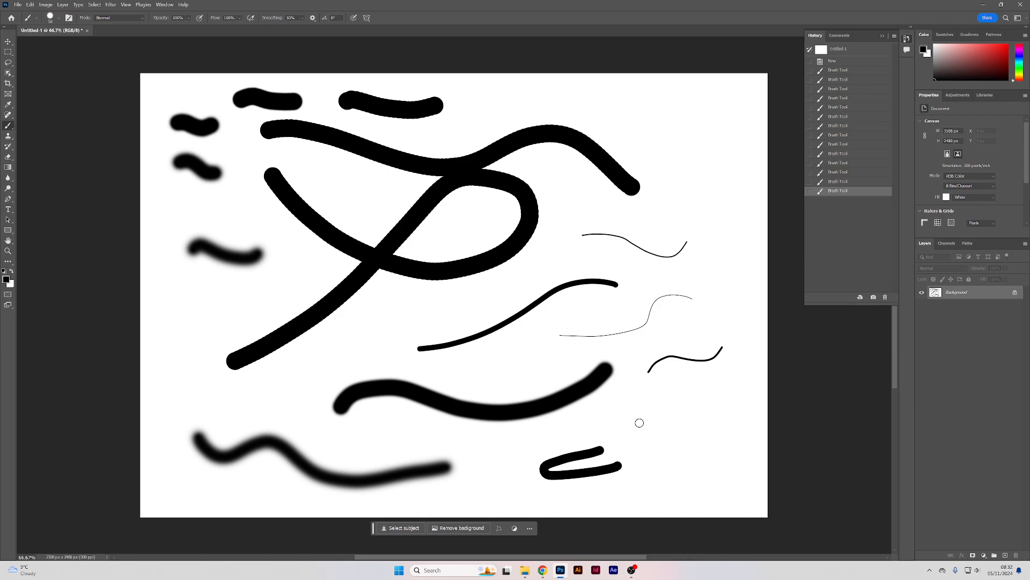
- Paint a soft stroke above the hooked one, followed by short dashes up the right side with increasing brush hardness
drag(631, 417, 550, 427)
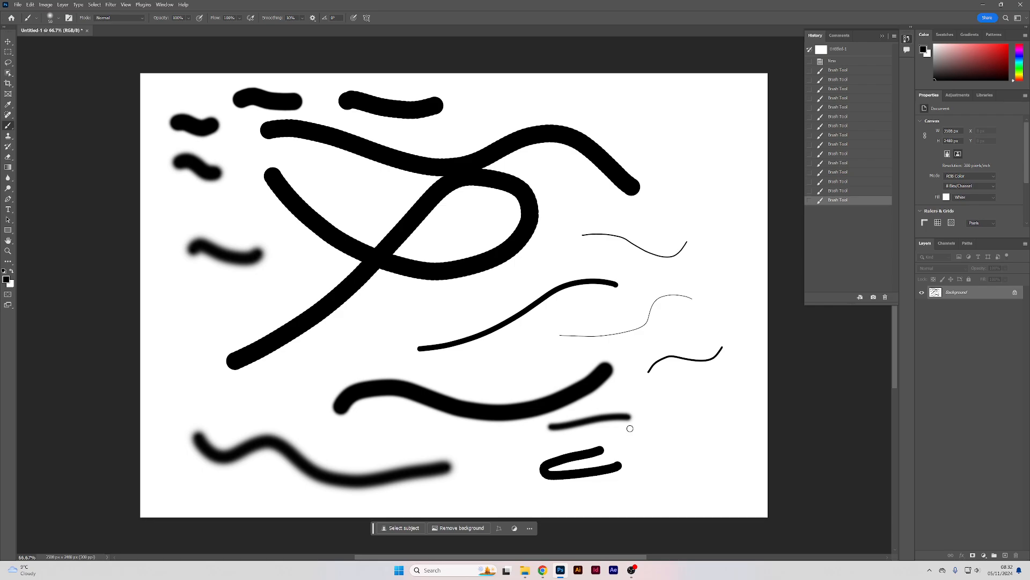
mouse_move(624, 441)
mouse_down()
mouse_move(665, 432)
mouse_move(697, 406)
mouse_up()
drag(704, 386, 729, 380)
drag(733, 360, 753, 344)
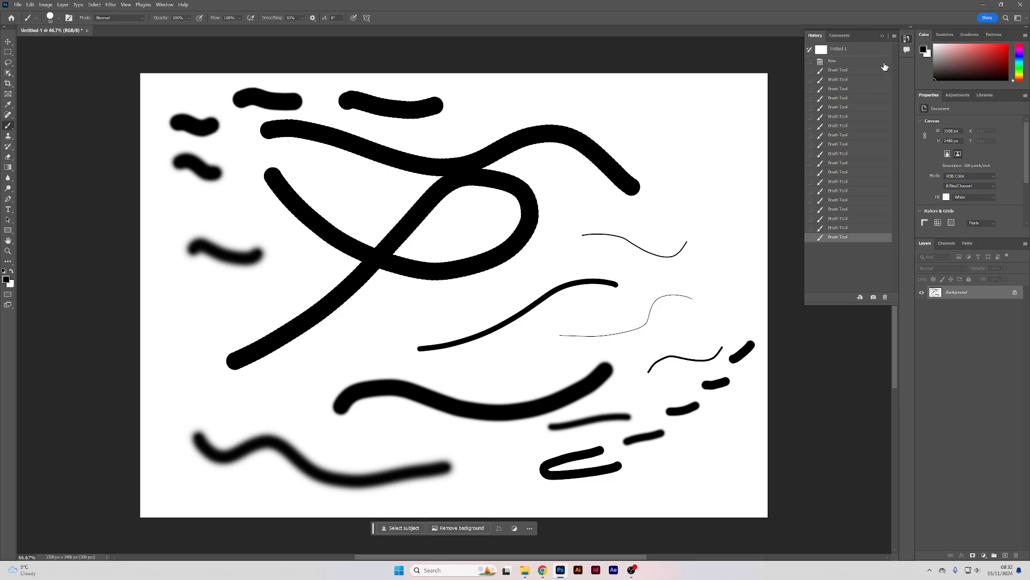
- Step back and forth through the brush-stroke history and restore the document's blank opening state
click(908, 39)
click(907, 40)
click(843, 229)
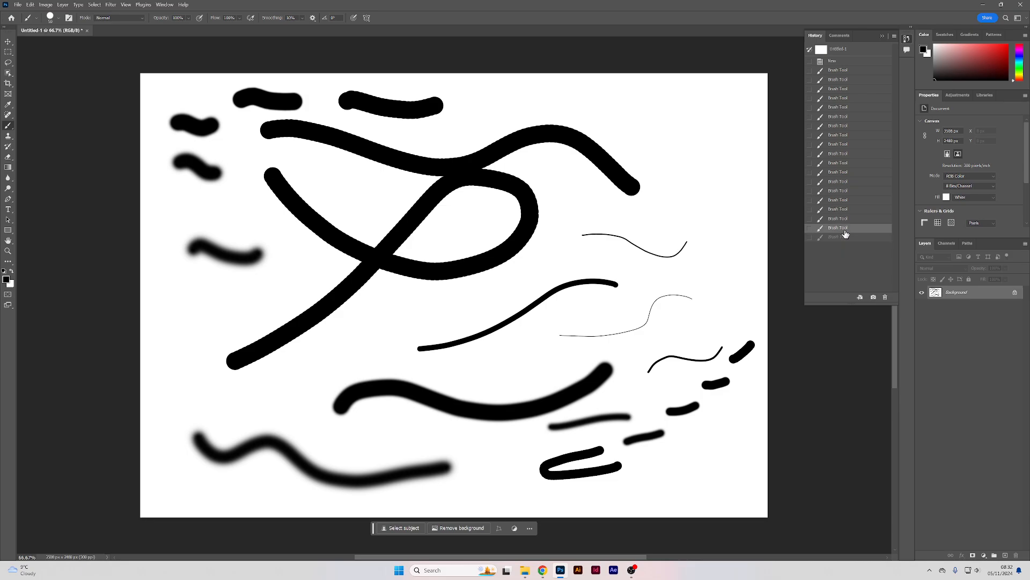
mouse_move(845, 204)
mouse_down()
mouse_move(846, 66)
mouse_move(845, 240)
mouse_up()
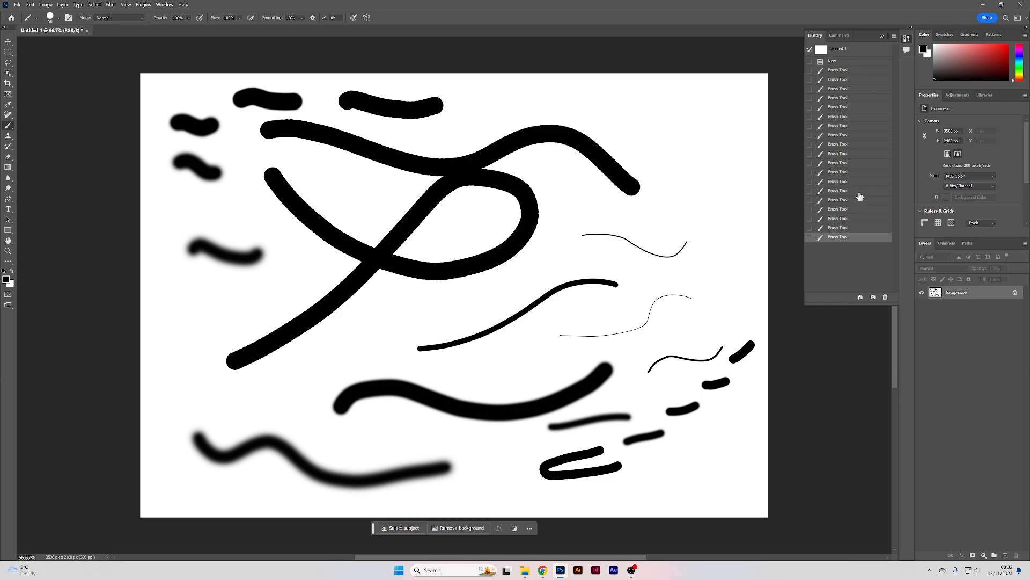
click(851, 54)
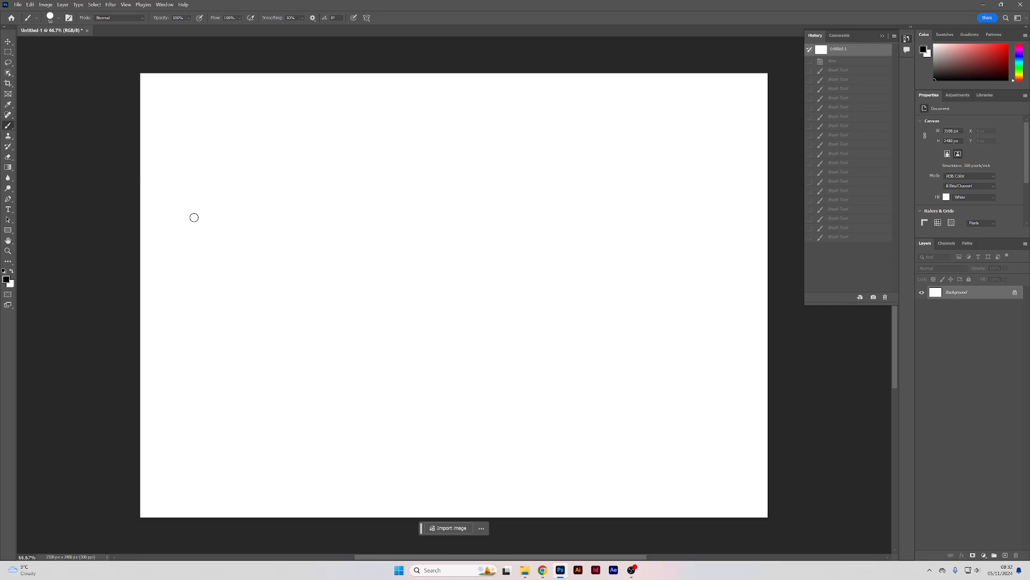
- Paint two freehand horizontal lines and one vertical line, and restore the blank opening state from the history
drag(193, 216, 434, 216)
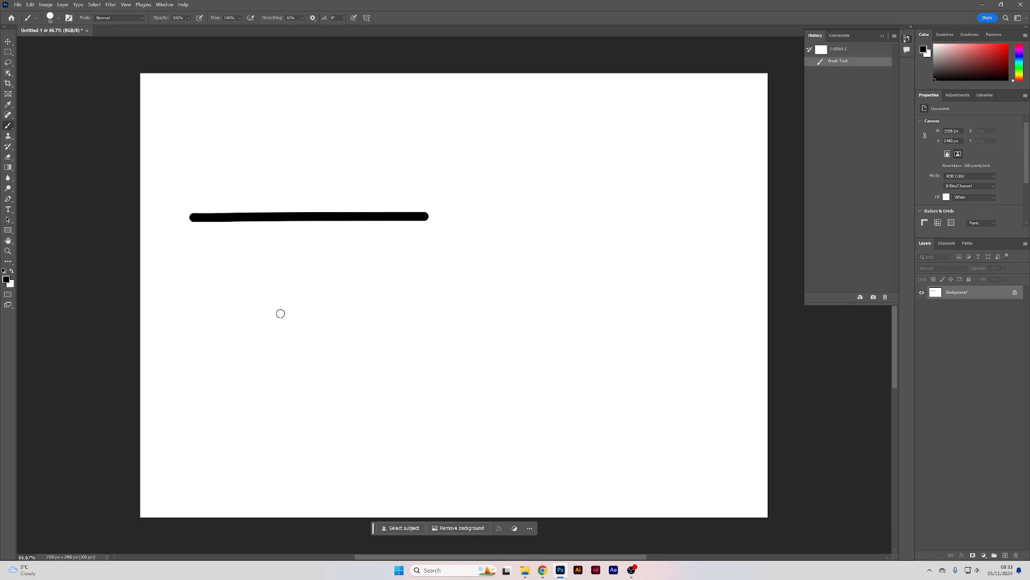
drag(241, 322, 579, 307)
drag(596, 153, 602, 377)
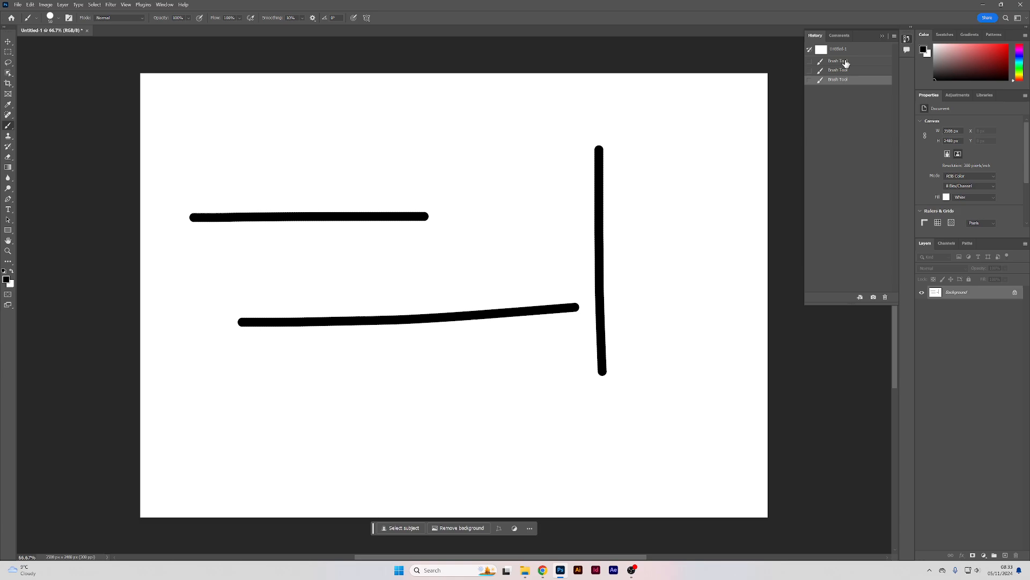
click(840, 49)
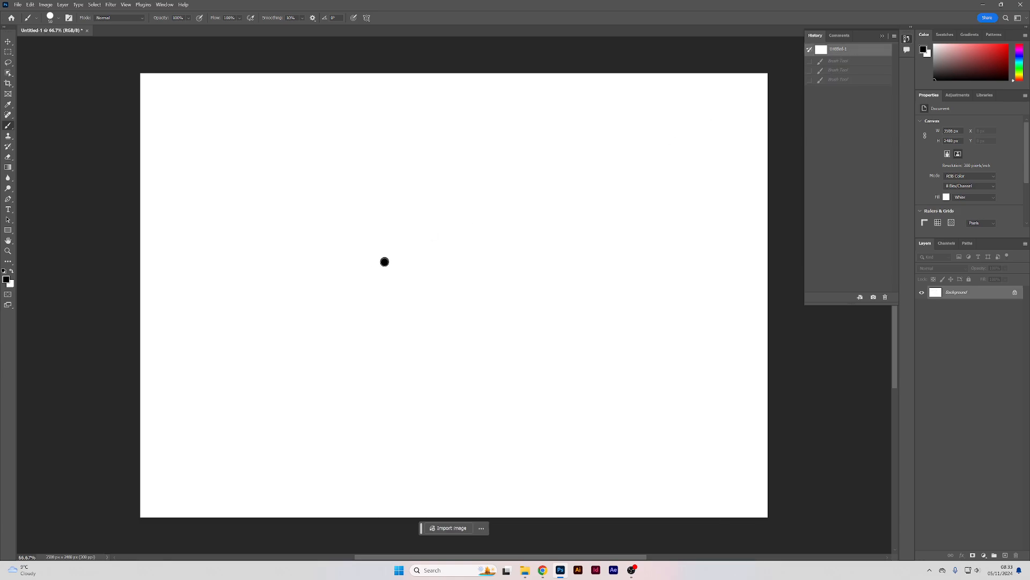
- Paint a perfectly straight black horizontal line across the full width of the canvas
mouse_move(384, 262)
mouse_down()
mouse_move(674, 265)
mouse_move(537, 247)
mouse_move(101, 260)
mouse_move(811, 263)
mouse_move(497, 215)
mouse_move(132, 216)
mouse_up()
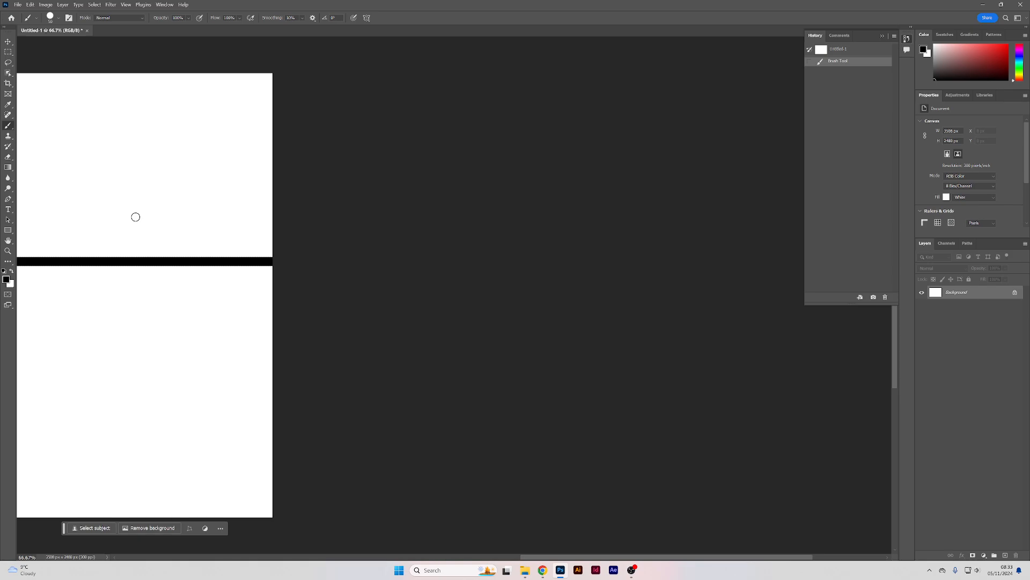
key(ctrl+0)
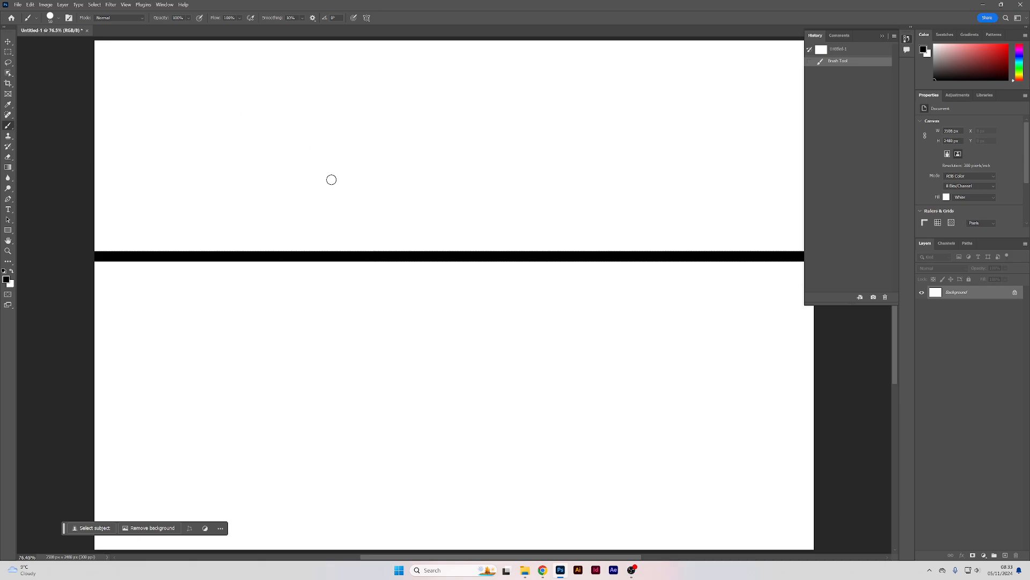
- Use the Zoom tool to magnify the black line to 200% and zoom back out to 50%
key(z)
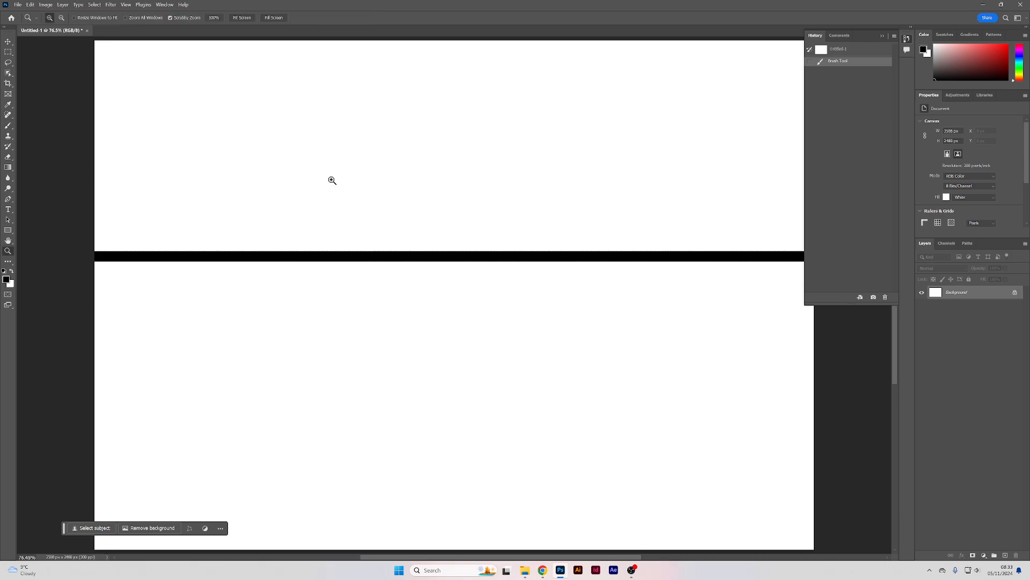
click(402, 245)
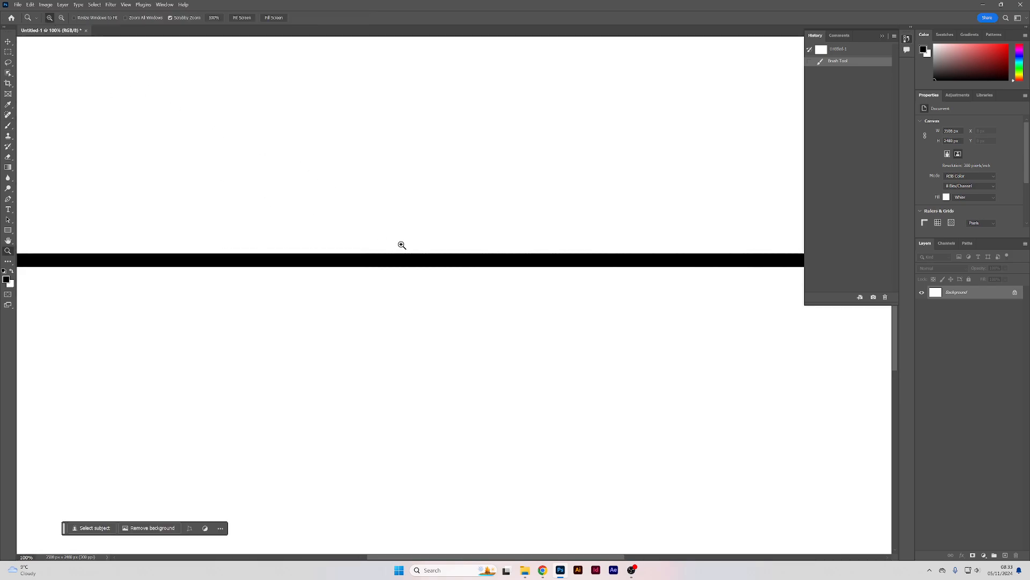
click(402, 245)
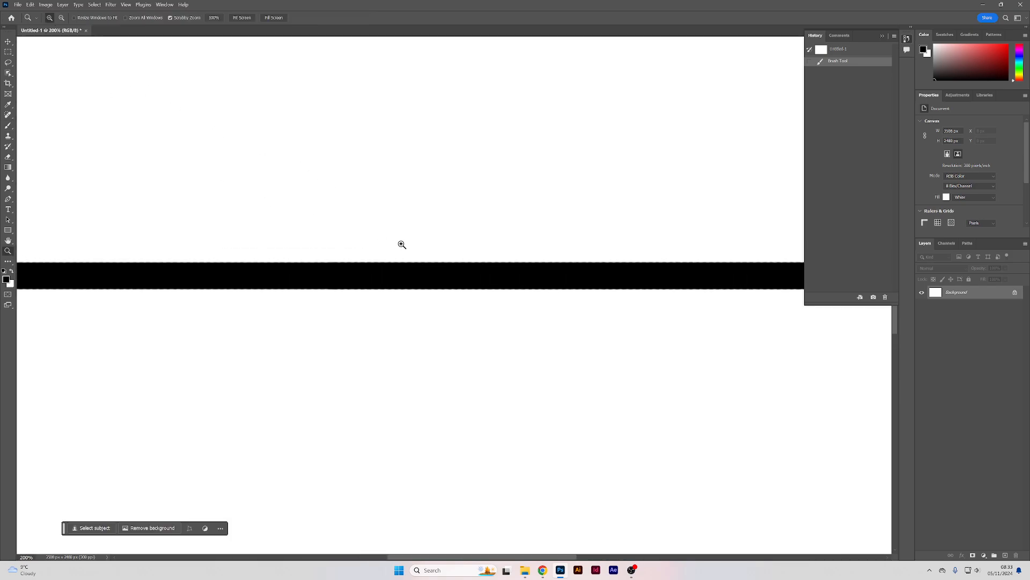
alt+click(468, 247)
alt+click(468, 248)
alt+click(468, 247)
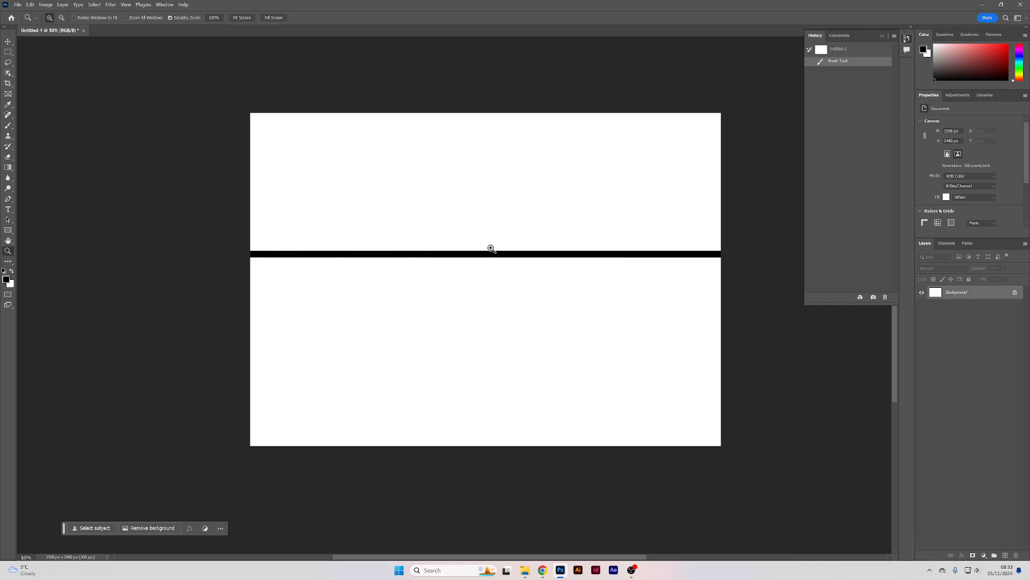
- Practise panning across the canvas at several magnifications, zooming in to 300% on the black line and back out to 66.7%
mouse_move(485, 237)
mouse_down()
mouse_move(483, 253)
mouse_move(409, 246)
mouse_move(495, 236)
mouse_up()
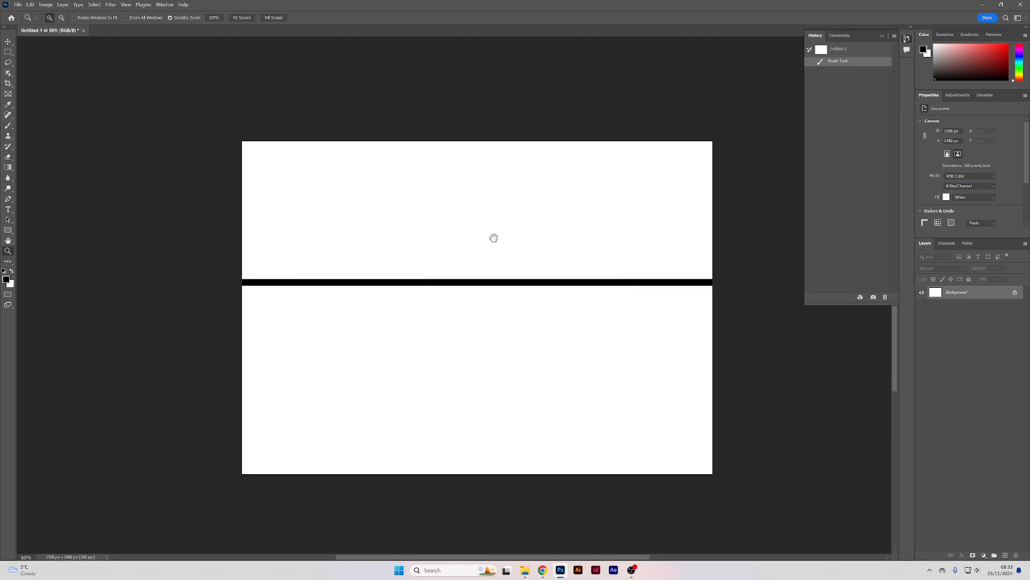
click(481, 273)
drag(479, 274, 473, 287)
drag(340, 340, 616, 207)
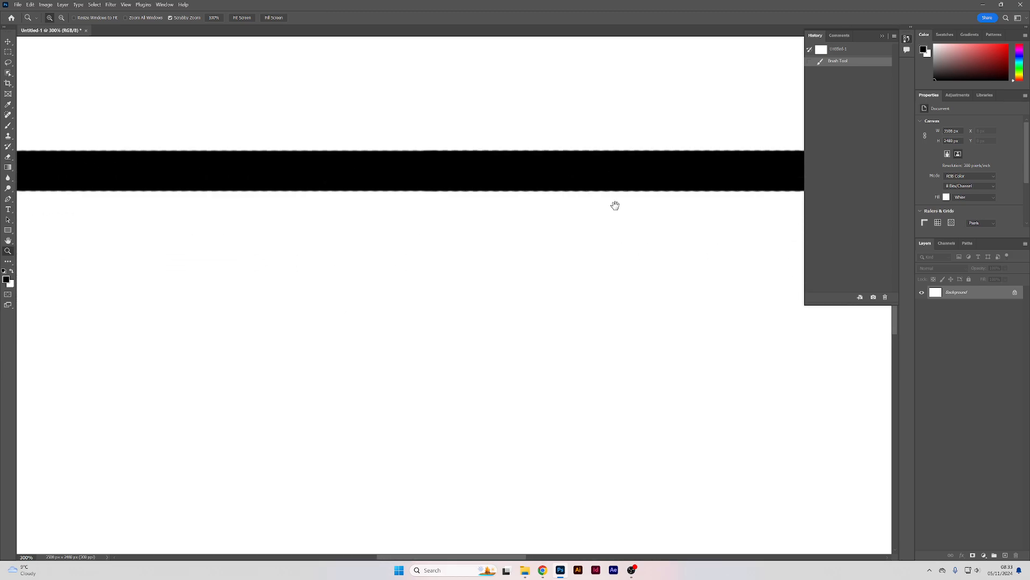
drag(317, 161, 467, 285)
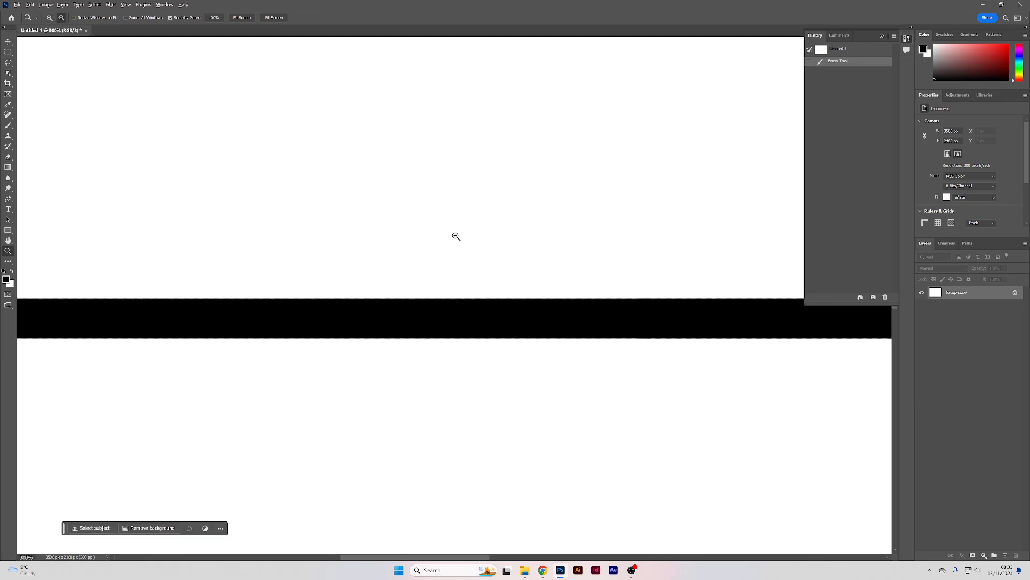
drag(457, 234, 483, 241)
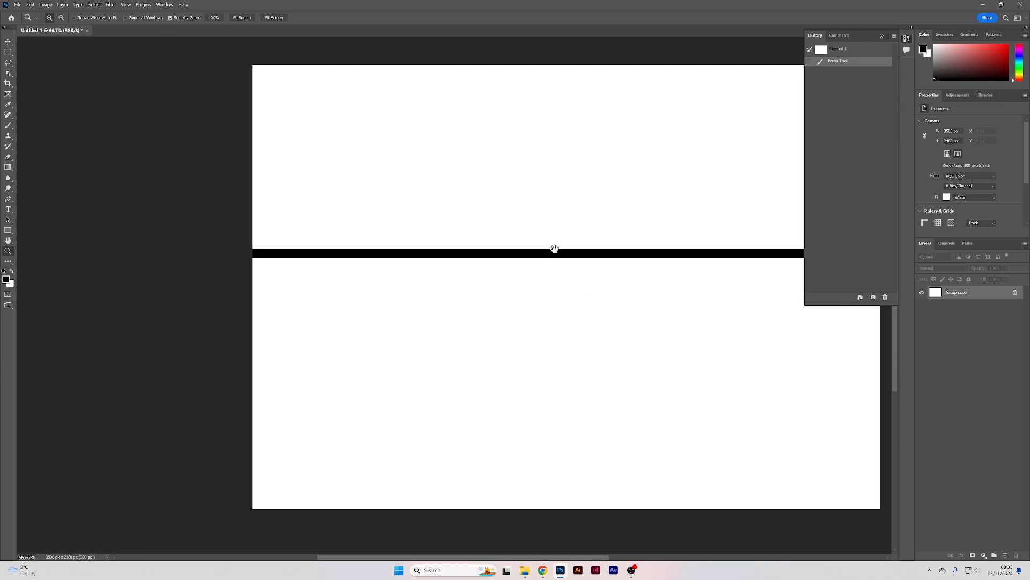
drag(556, 249, 451, 261)
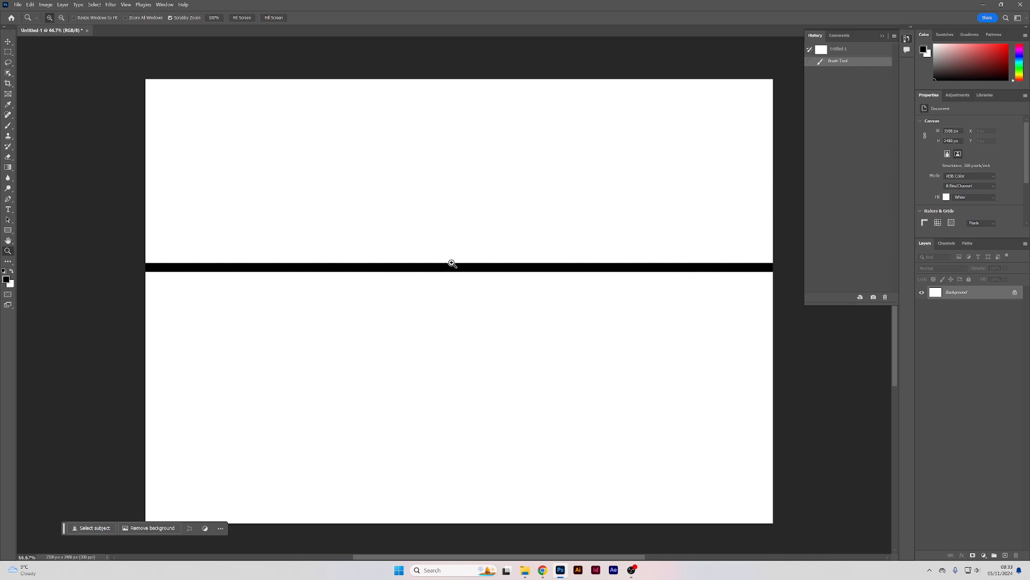
- Paint a full-height vertical black line left of centre and seven shorter straight lines branching off, dividing the canvas into eleven rectangles
key(b)
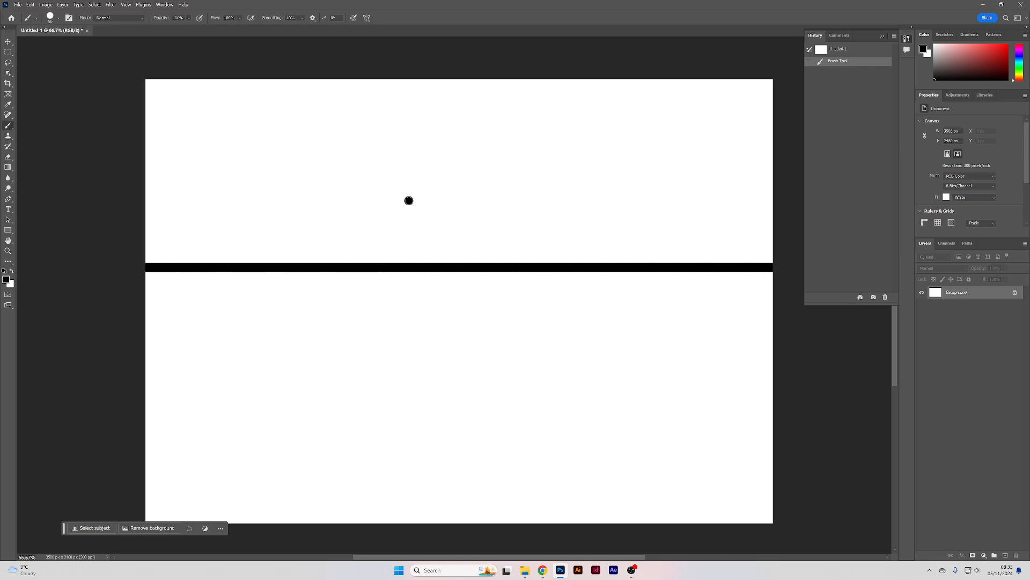
mouse_move(409, 200)
mouse_down()
mouse_move(393, 415)
mouse_move(399, 532)
mouse_up()
drag(434, 200, 439, 57)
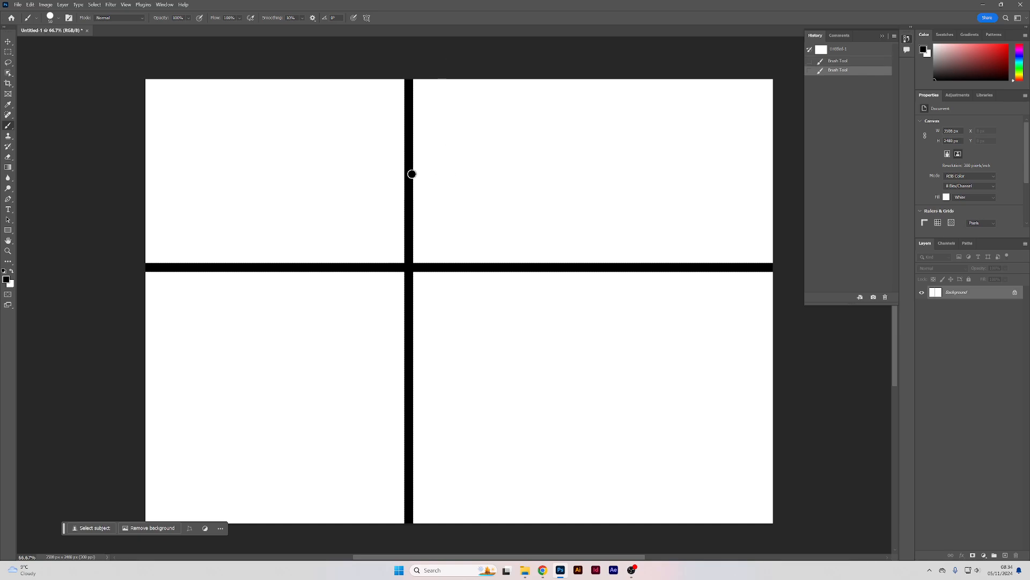
drag(411, 174, 812, 181)
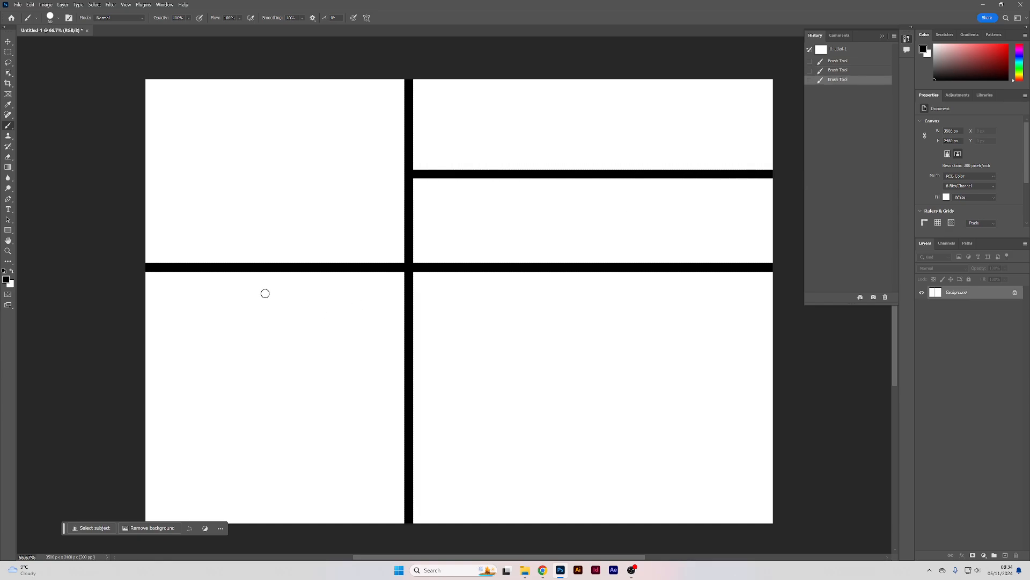
drag(264, 272, 254, 547)
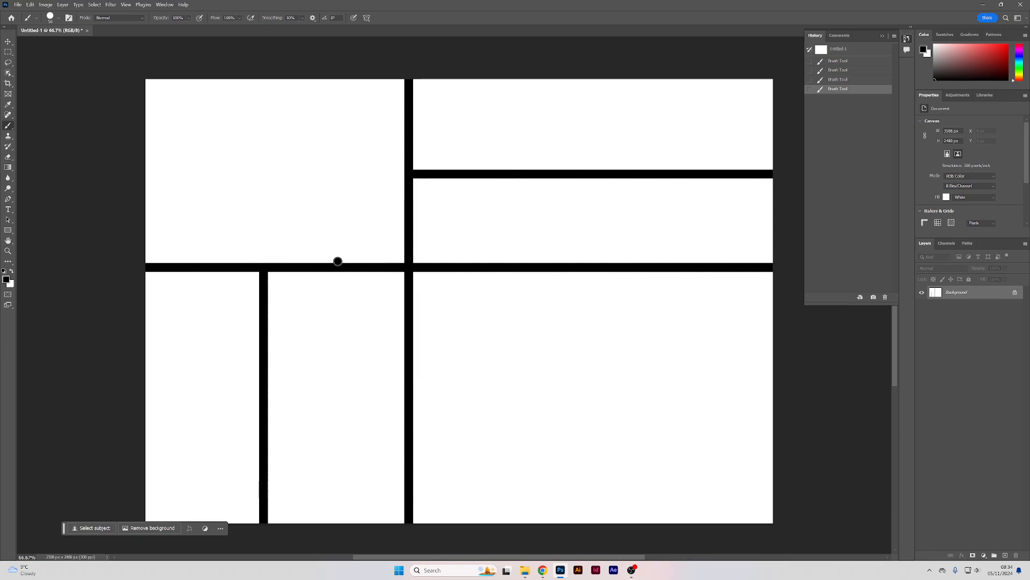
drag(338, 261, 343, 64)
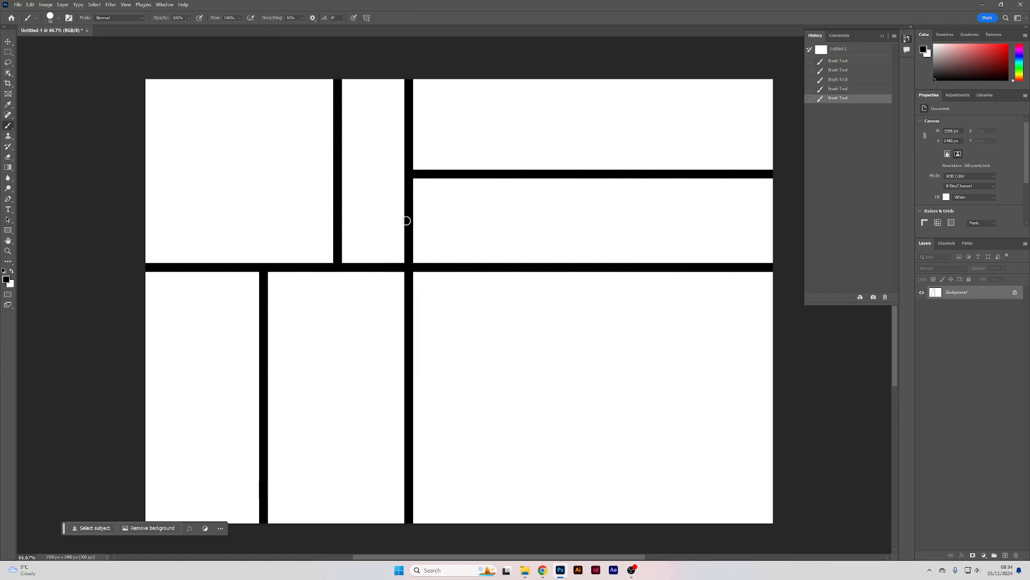
drag(406, 221, 337, 221)
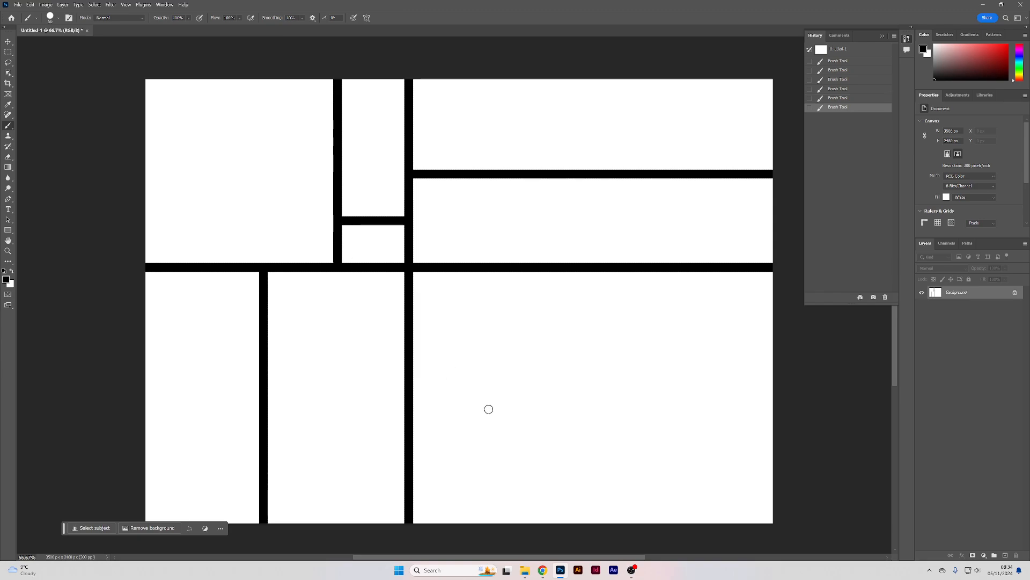
mouse_move(412, 408)
mouse_down()
mouse_move(634, 403)
mouse_move(867, 416)
mouse_up()
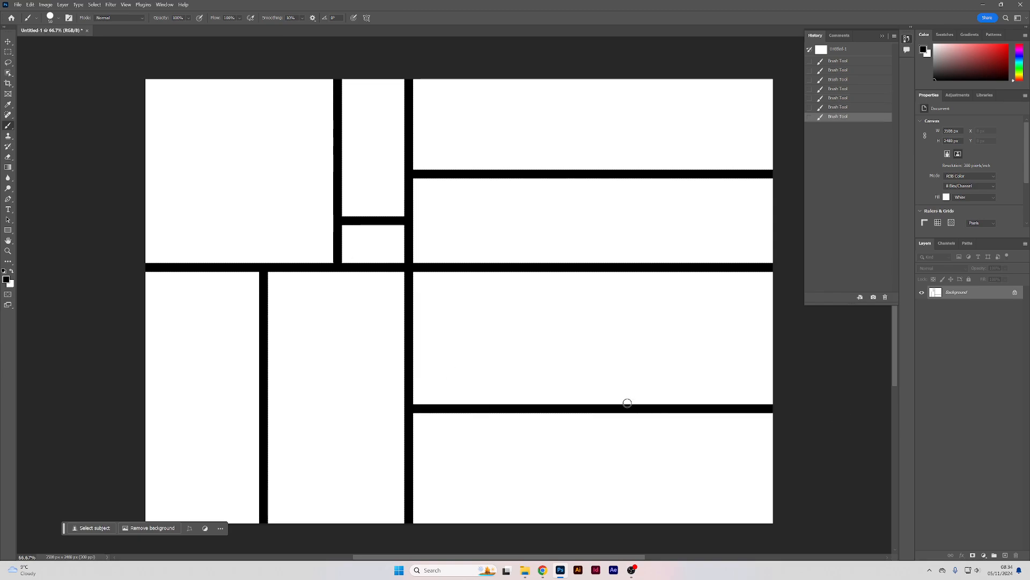
drag(615, 414, 614, 536)
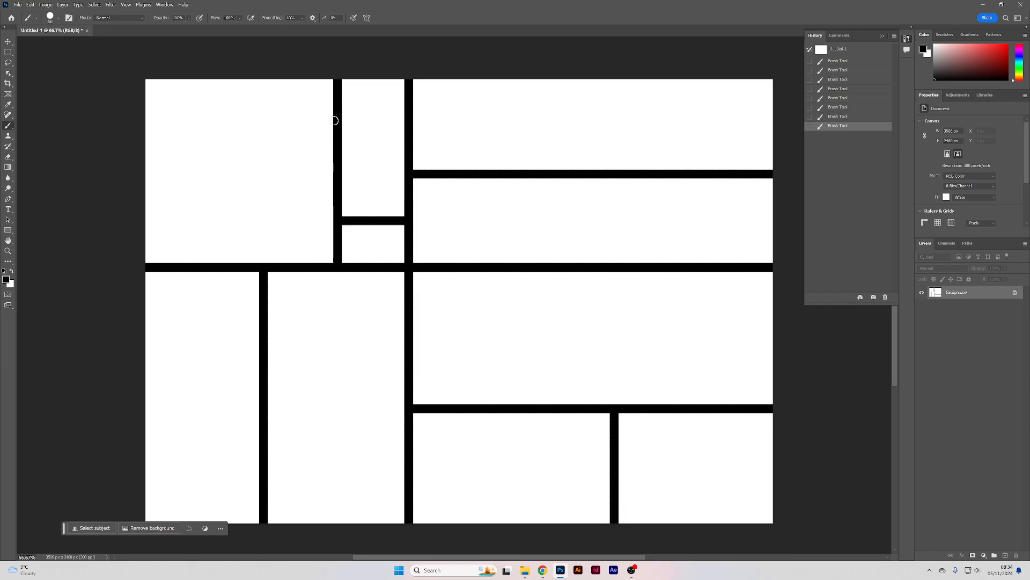
drag(336, 120, 106, 120)
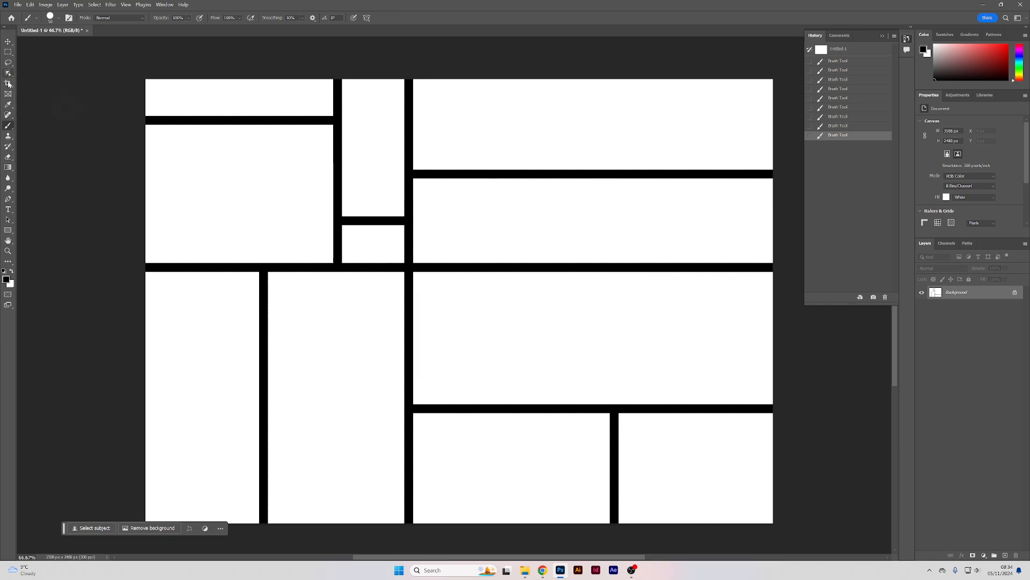
- Fill the canvas's top-left strip and bottom-right rectangle with pure red (ff0000) using the Paint Bucket tool
click(12, 170)
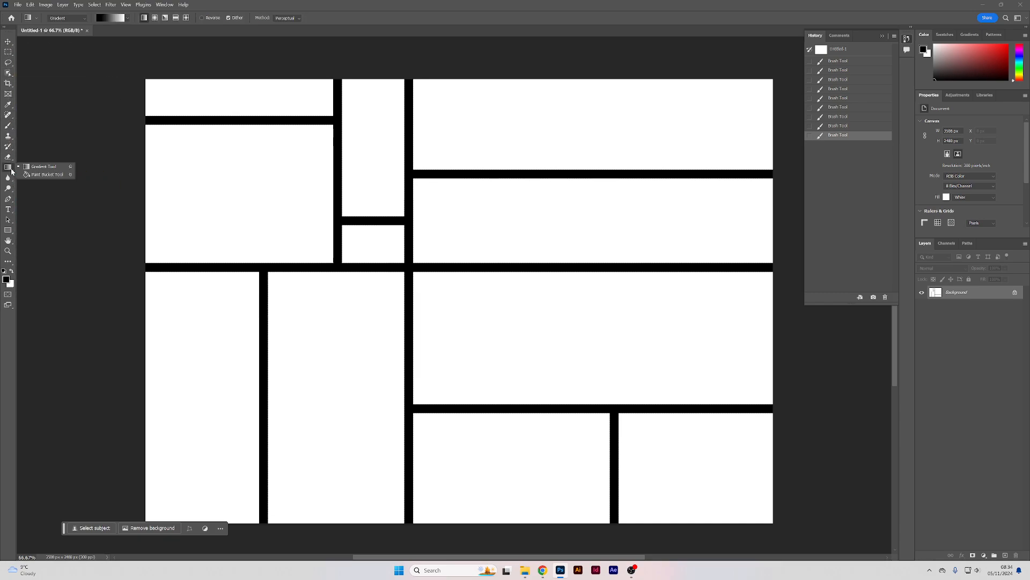
click(41, 175)
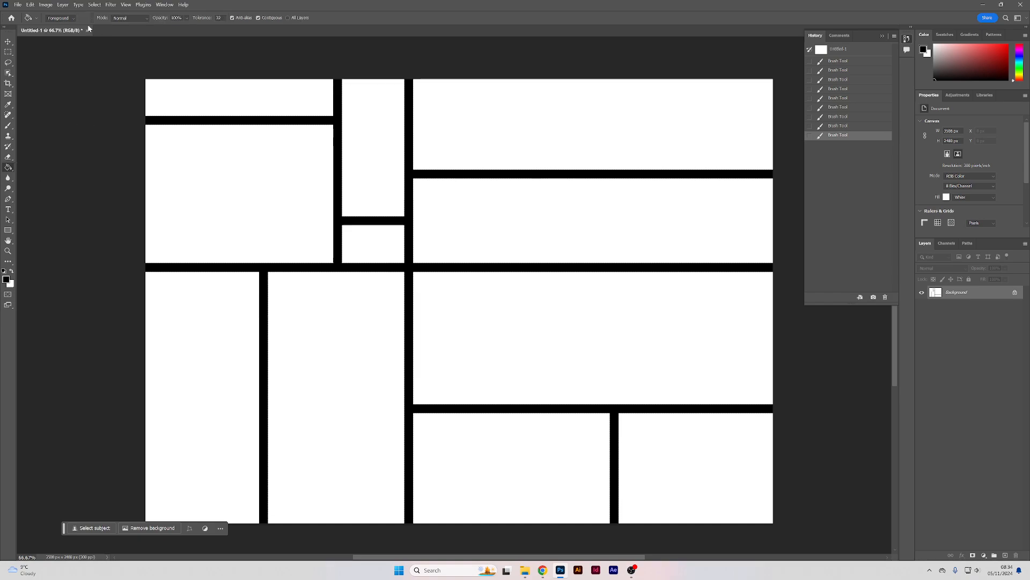
click(6, 280)
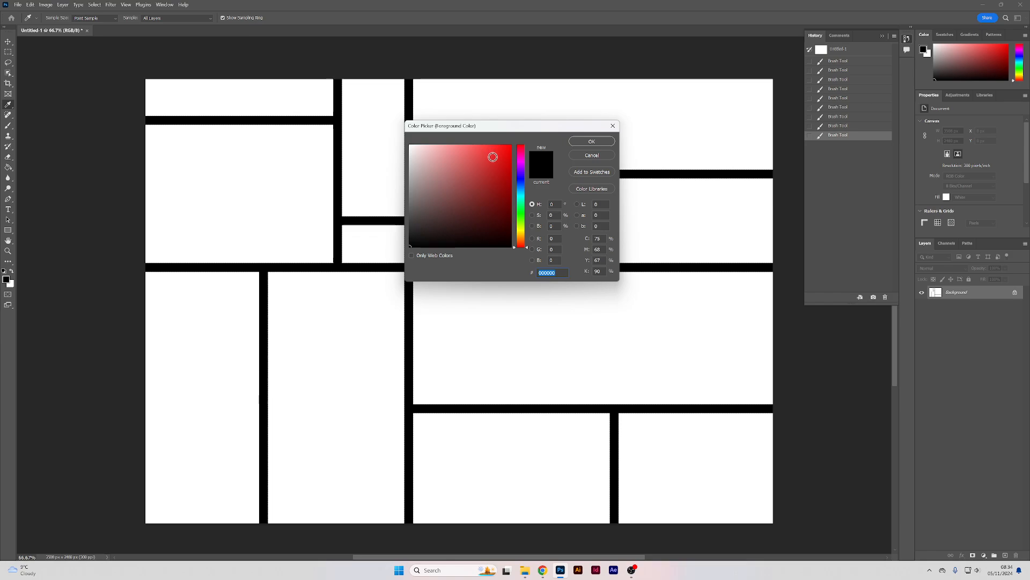
drag(493, 156, 588, 117)
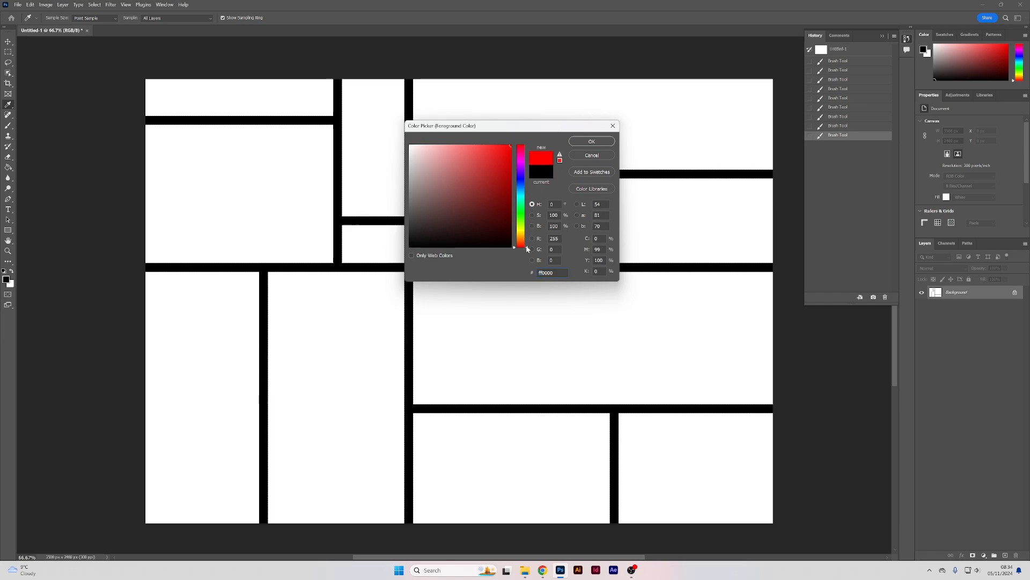
mouse_move(526, 248)
mouse_down()
mouse_move(527, 145)
mouse_move(532, 260)
mouse_up()
drag(517, 127, 467, 161)
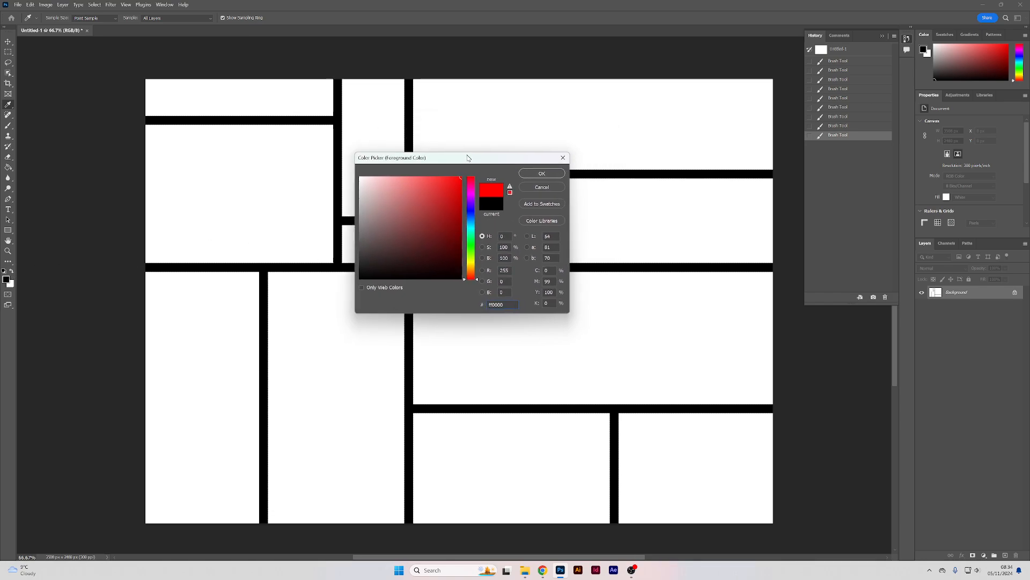
mouse_move(480, 282)
mouse_down()
mouse_move(479, 177)
mouse_move(479, 285)
mouse_up()
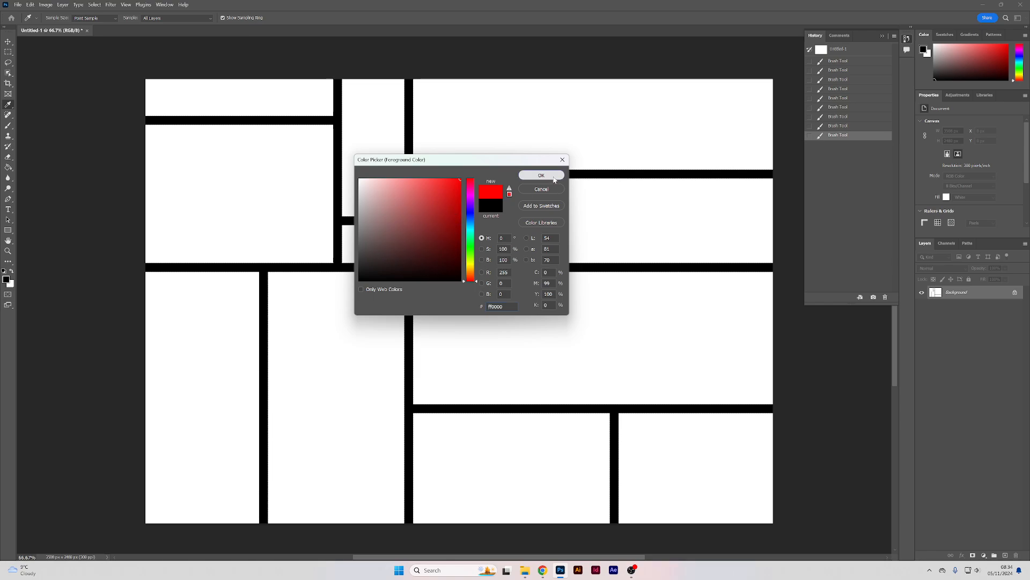
click(541, 176)
key(g)
click(271, 98)
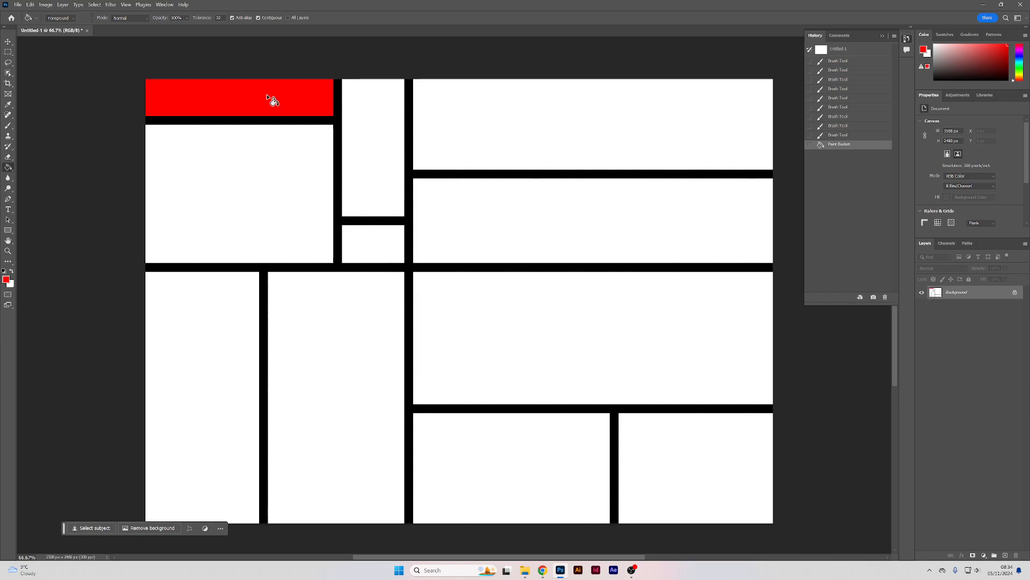
click(659, 469)
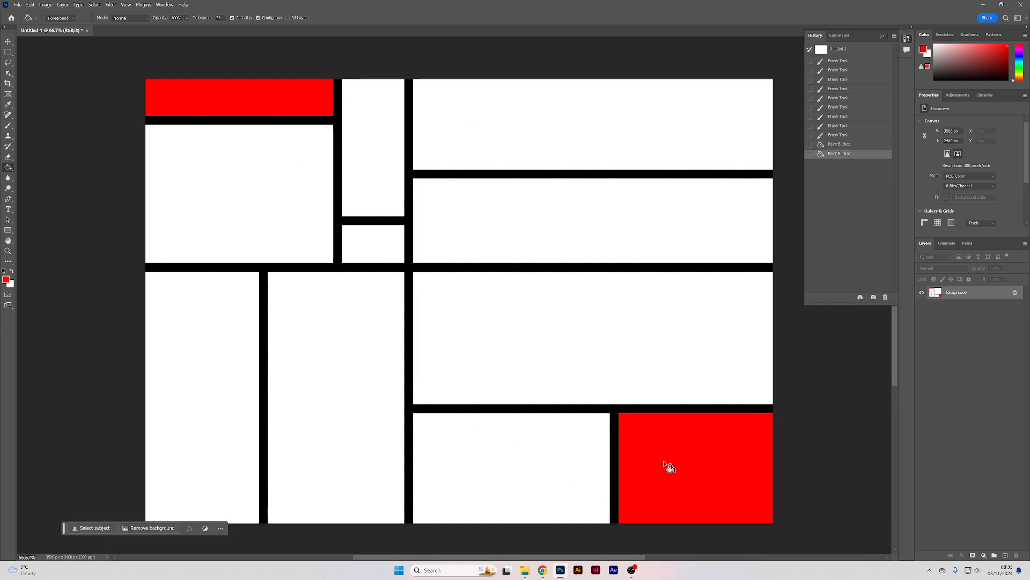
- Set the foreground colour to bright yellow (fffc00) and fill the small rectangle just above the main horizontal line
click(6, 279)
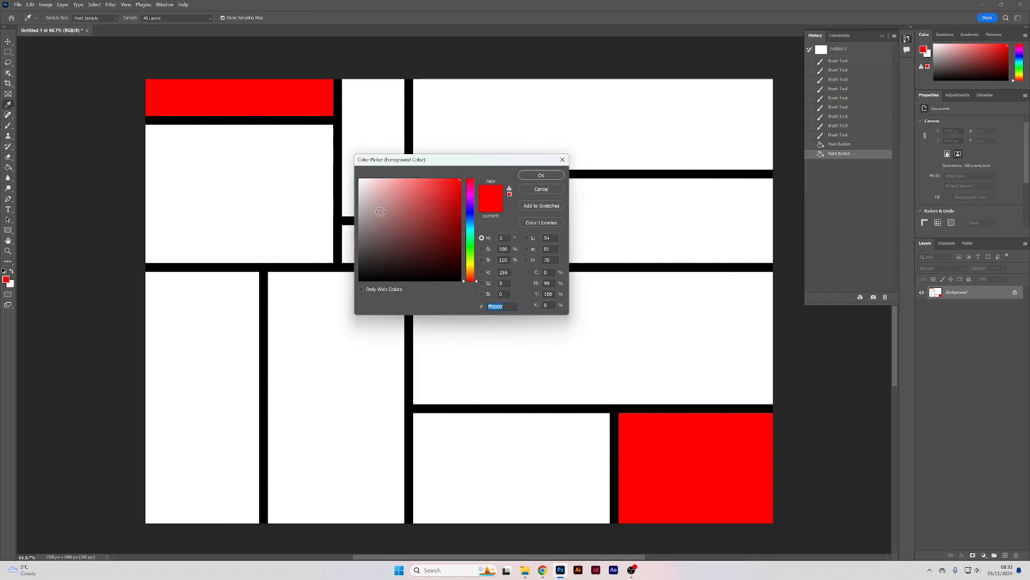
click(472, 266)
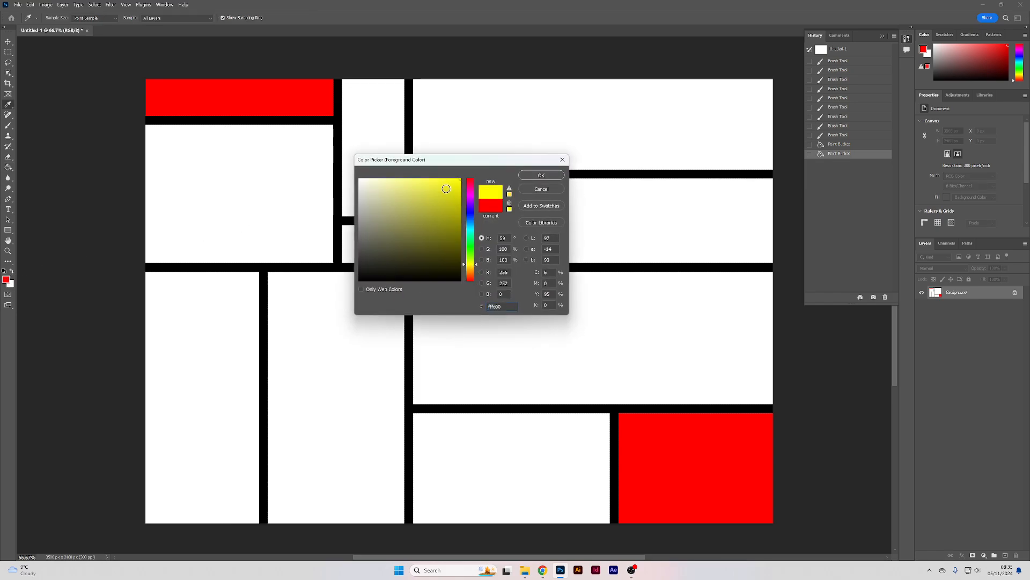
click(540, 175)
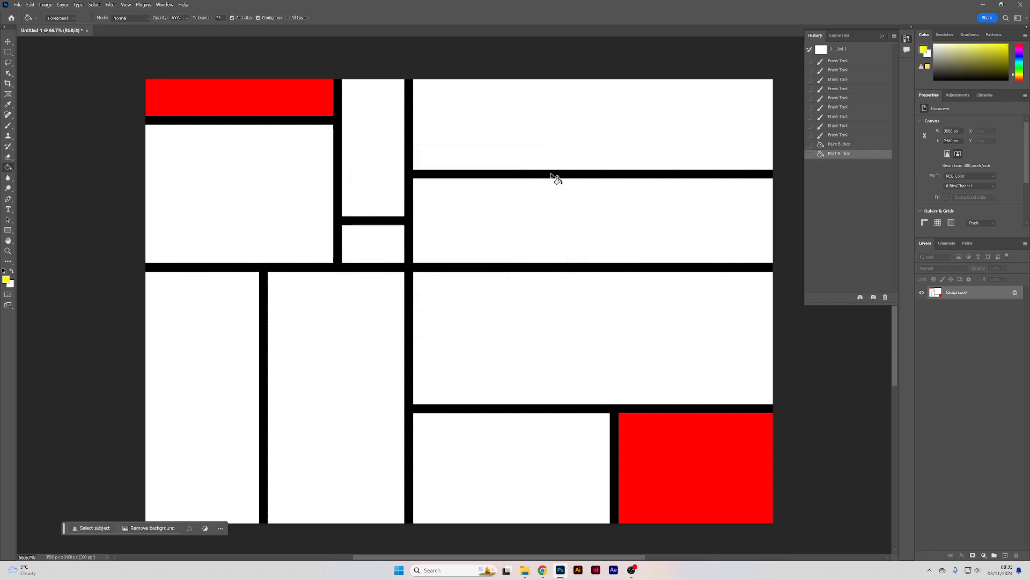
click(361, 245)
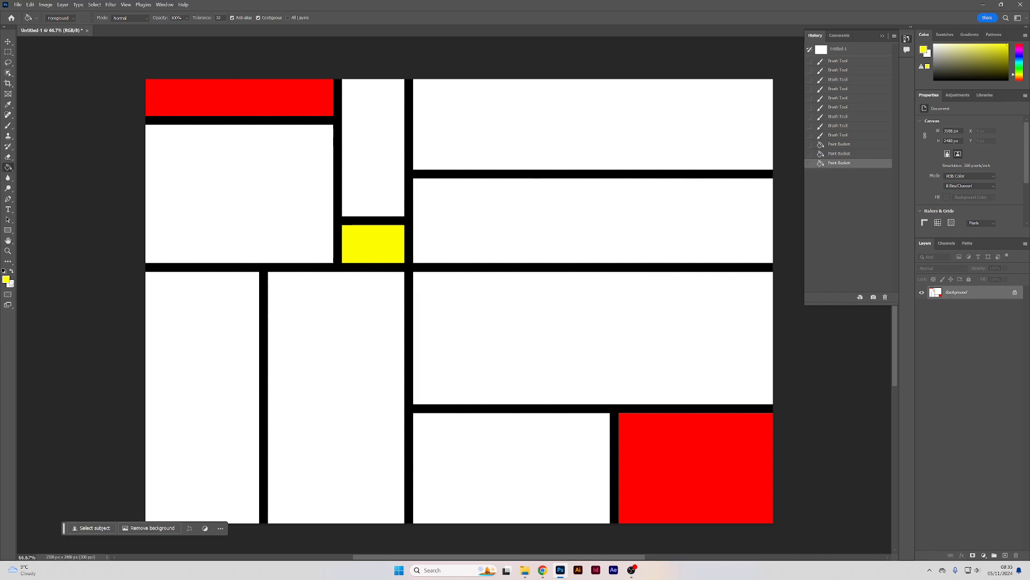
- Set the foreground colour to blue (0030ff) and fill the tall rectangle in the canvas's lower-left corner
click(6, 279)
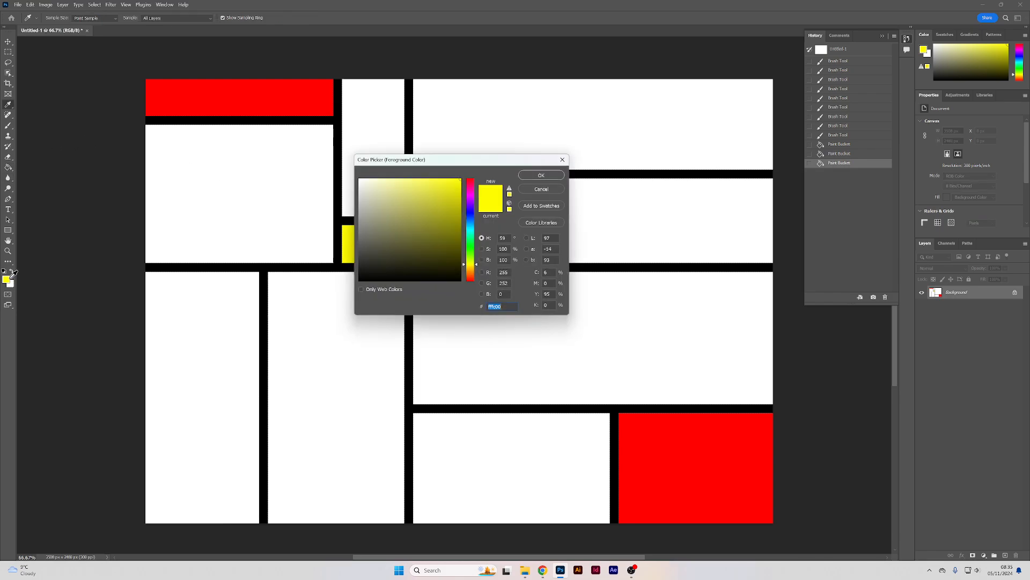
click(472, 214)
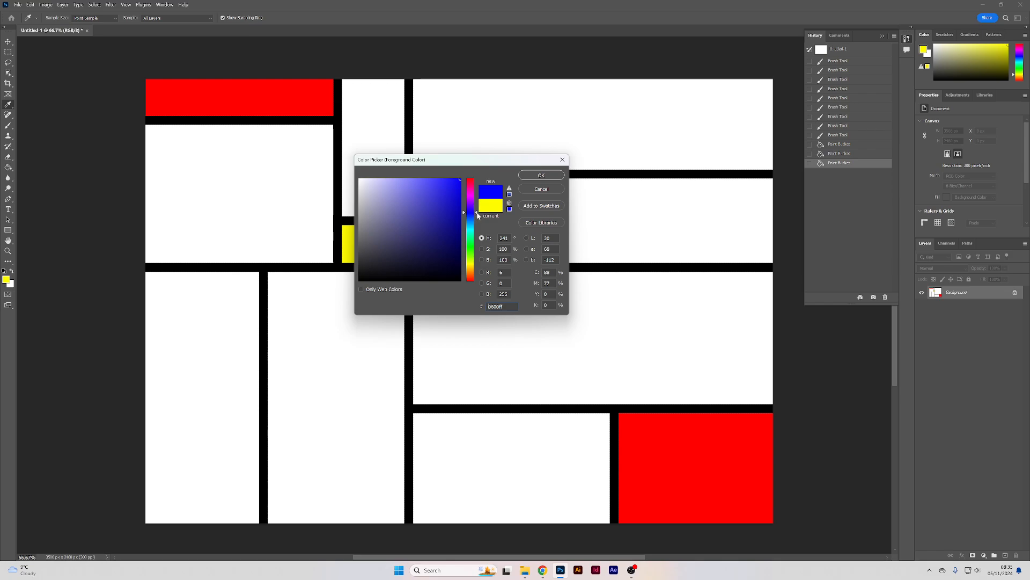
drag(477, 215, 477, 219)
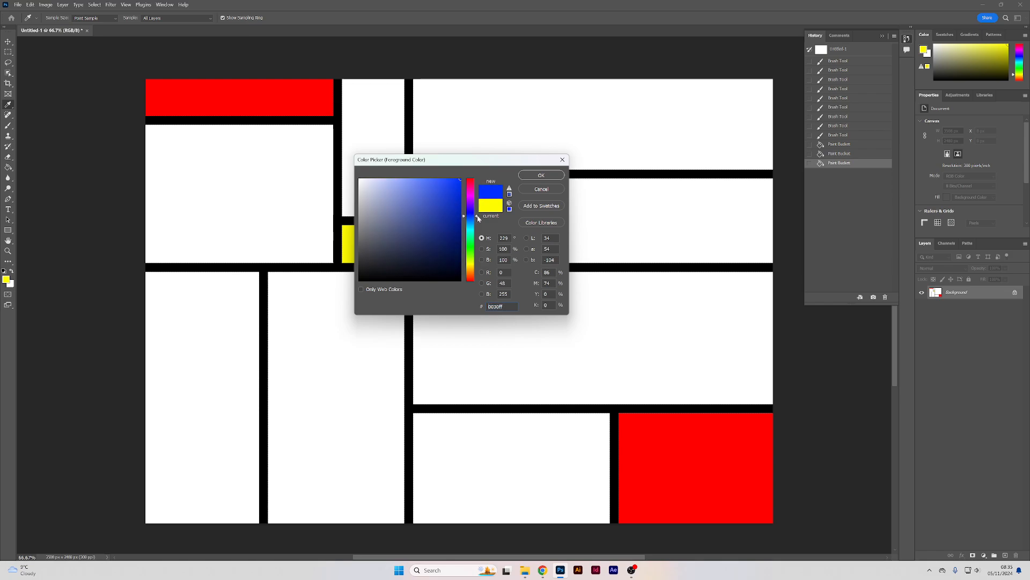
click(534, 177)
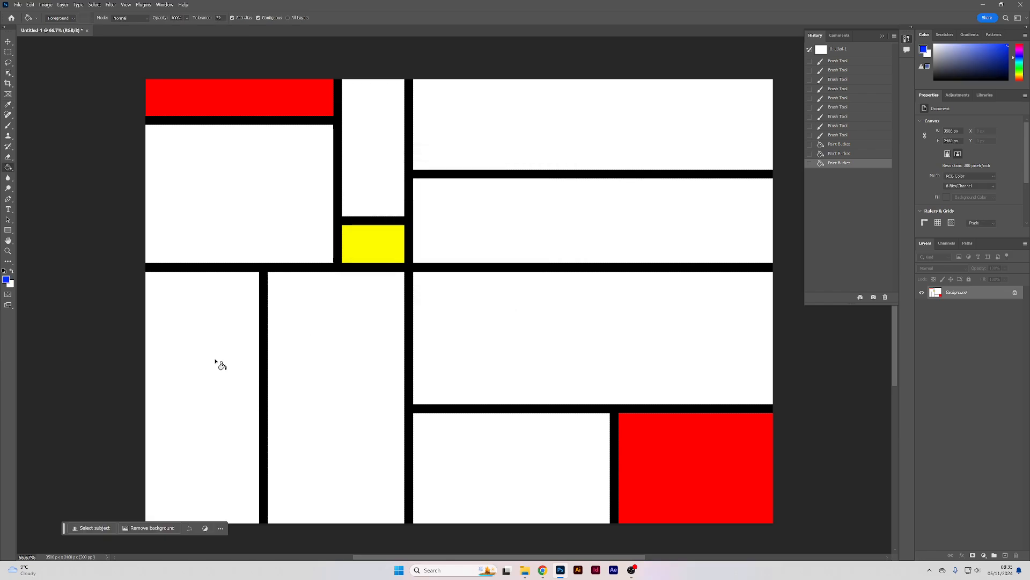
click(221, 365)
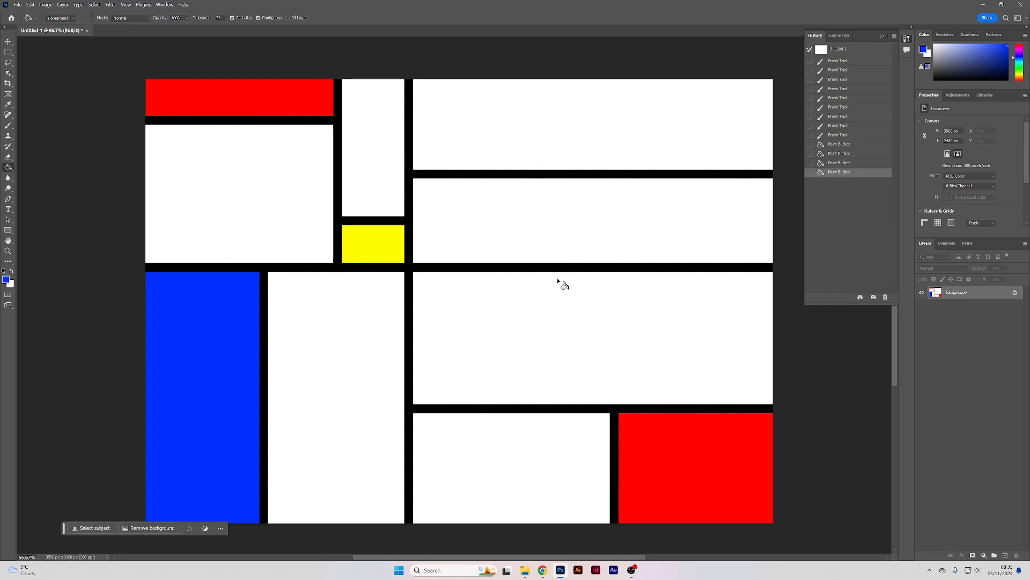